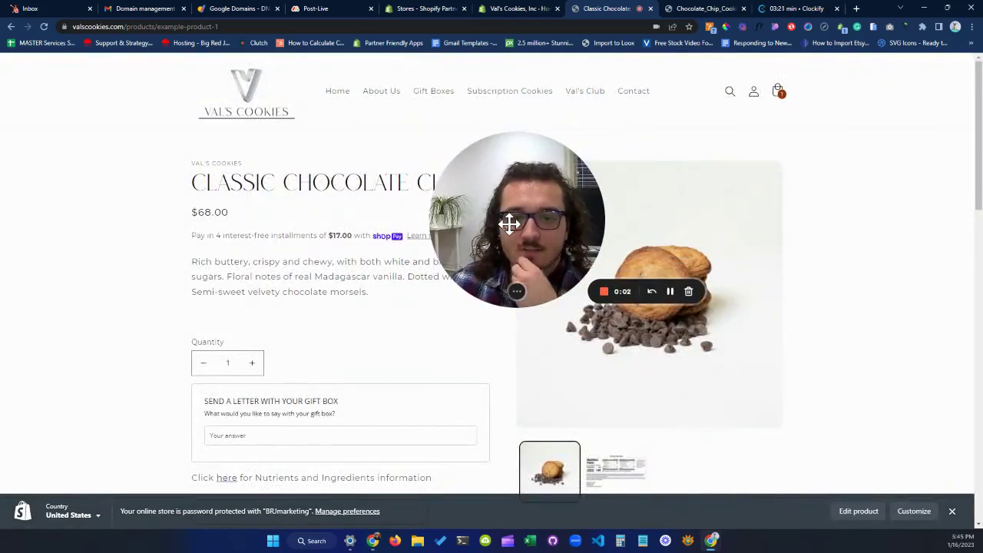
Dismiss the store preview bar and view the nutrients and ingredients image linked from the Classic Chocolate Chip product page.
{"action": "left_click", "coordinate": [951, 510]}
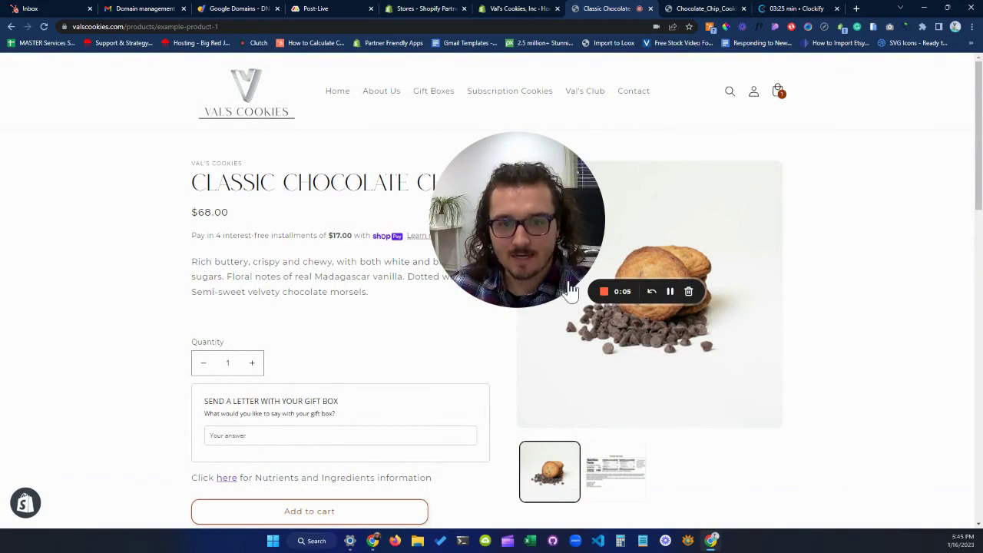
{"action": "left_click_drag", "start_coordinate": [570, 290], "coordinate": [696, 232]}
{"action": "scroll", "coordinate": [235, 397], "scroll_direction": "down", "scroll_amount": 2}
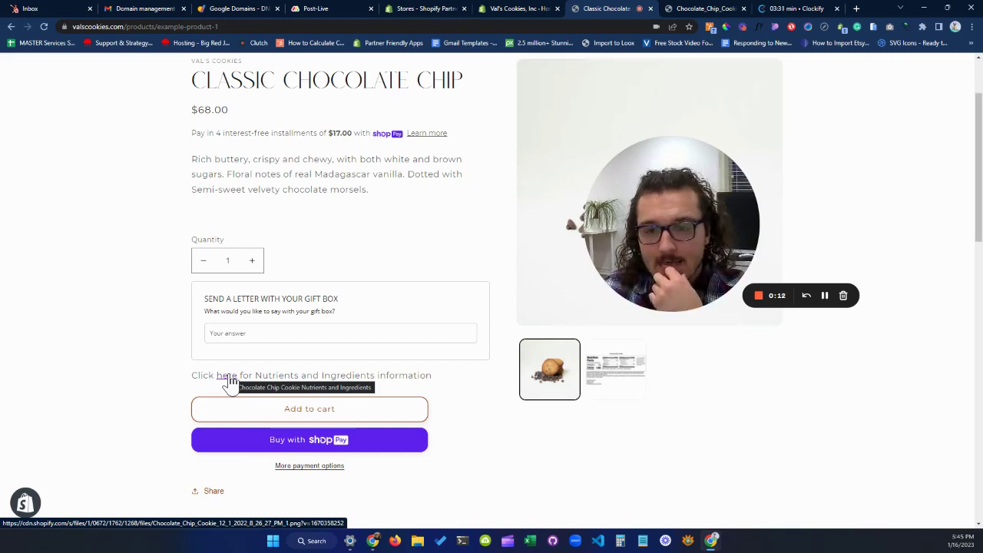
{"action": "left_click", "coordinate": [227, 377]}
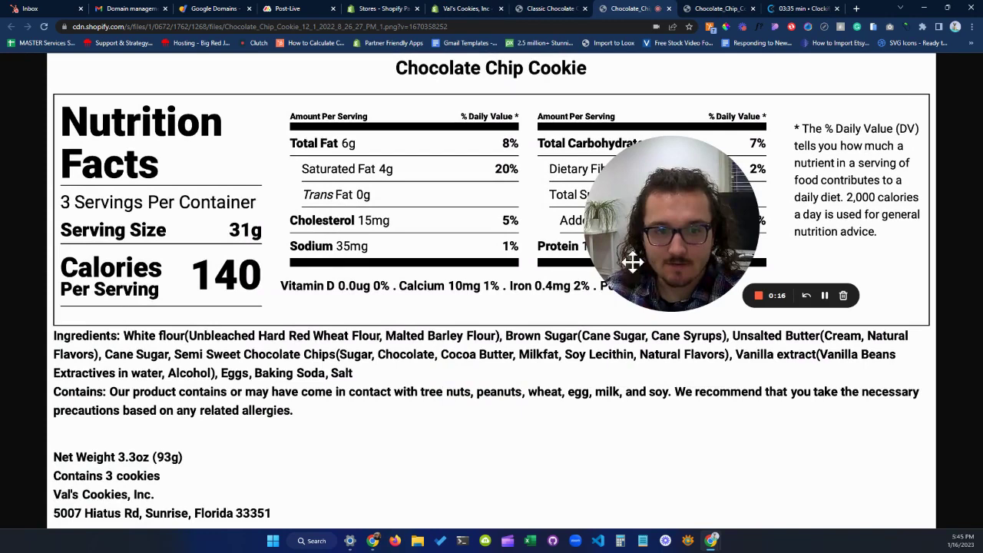
{"action": "left_click", "coordinate": [653, 290]}
{"action": "left_click_drag", "start_coordinate": [663, 259], "coordinate": [709, 401]}
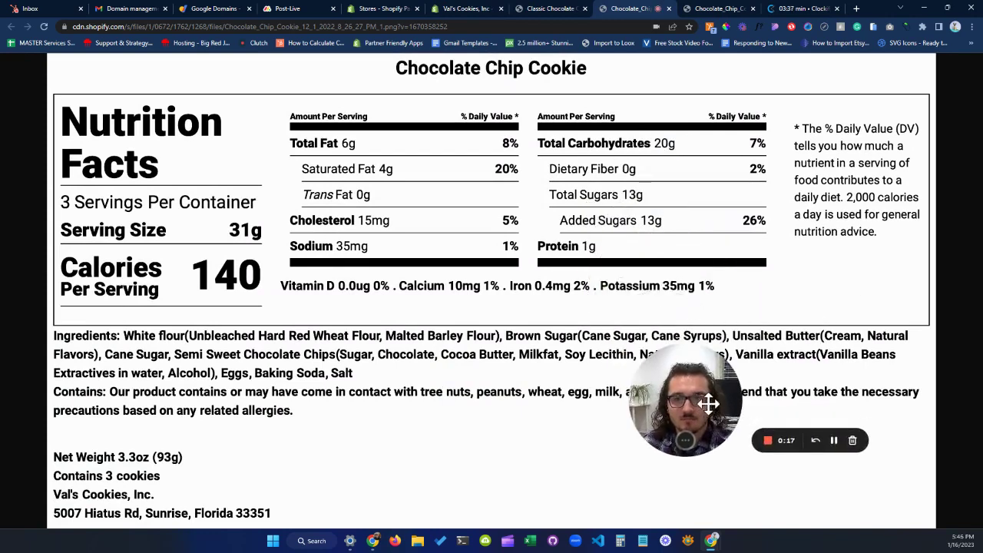
Return to the product page, reopen the linked nutrition image to examine its URL, and close that image.
{"action": "left_click", "coordinate": [544, 8]}
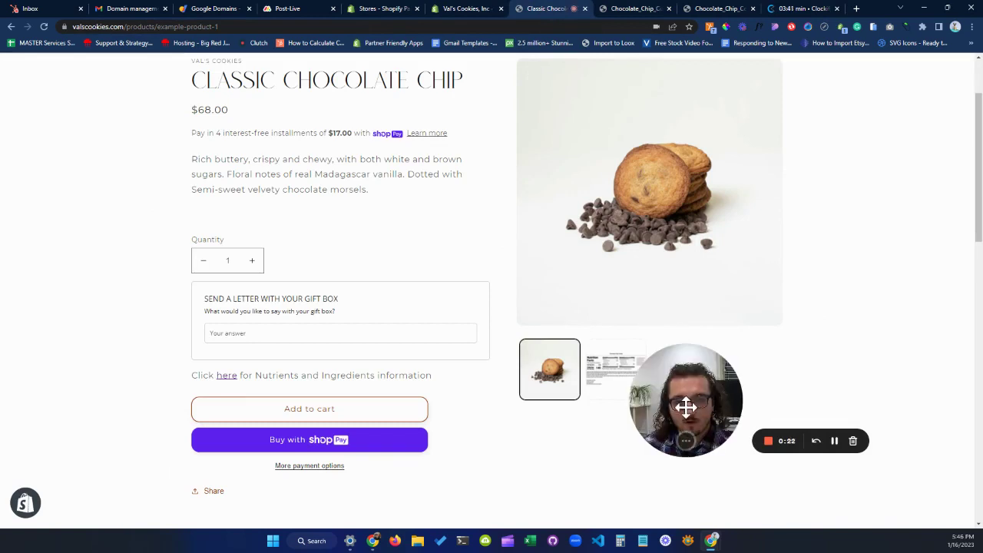
{"action": "left_click_drag", "start_coordinate": [687, 407], "coordinate": [748, 404]}
{"action": "scroll", "coordinate": [548, 397], "scroll_direction": "up", "scroll_amount": 2}
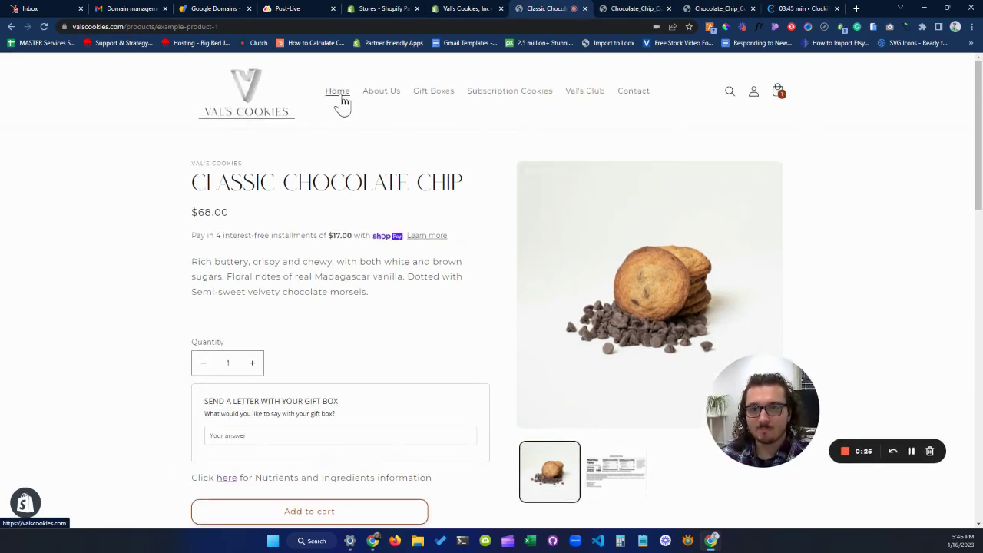
{"action": "scroll", "coordinate": [399, 351], "scroll_direction": "down", "scroll_amount": 2}
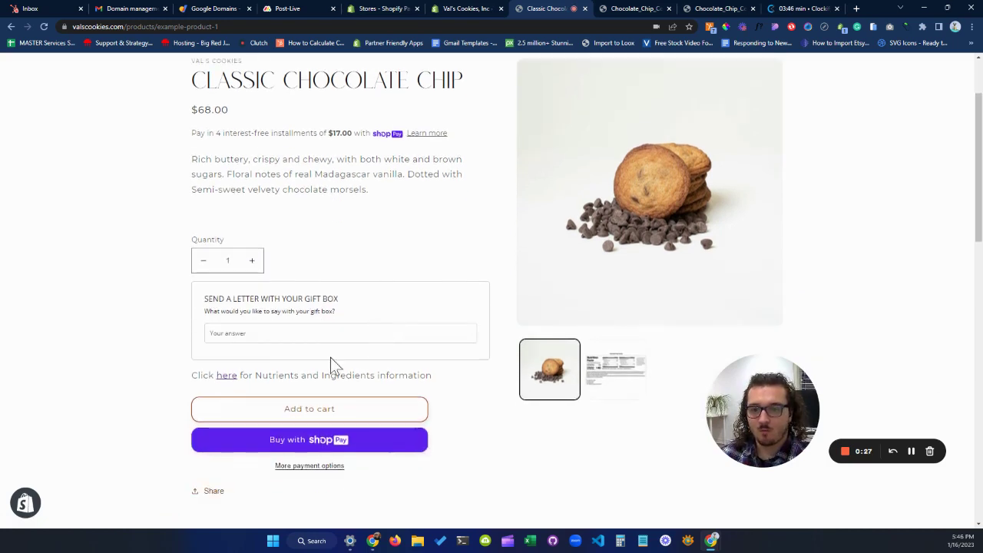
{"action": "left_click", "coordinate": [227, 376]}
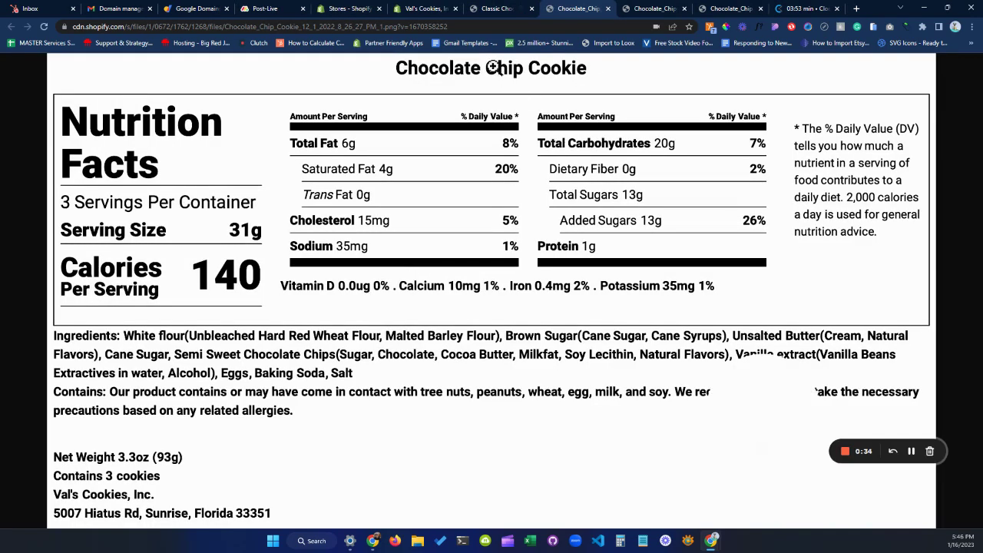
{"action": "left_click", "coordinate": [465, 27]}
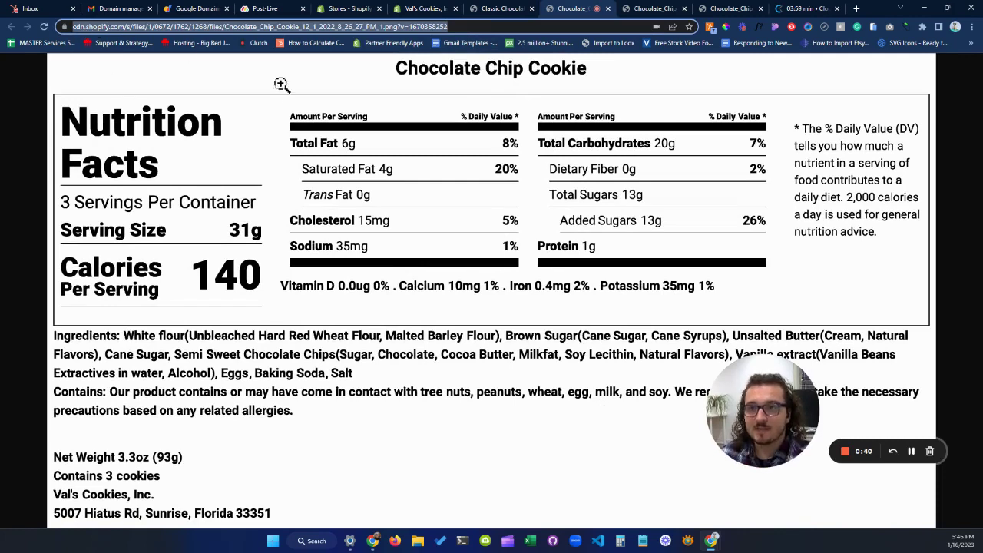
{"action": "left_click", "coordinate": [608, 9]}
{"action": "scroll", "coordinate": [503, 359], "scroll_direction": "down", "scroll_amount": 2}
{"action": "scroll", "coordinate": [503, 359], "scroll_direction": "up", "scroll_amount": 4}
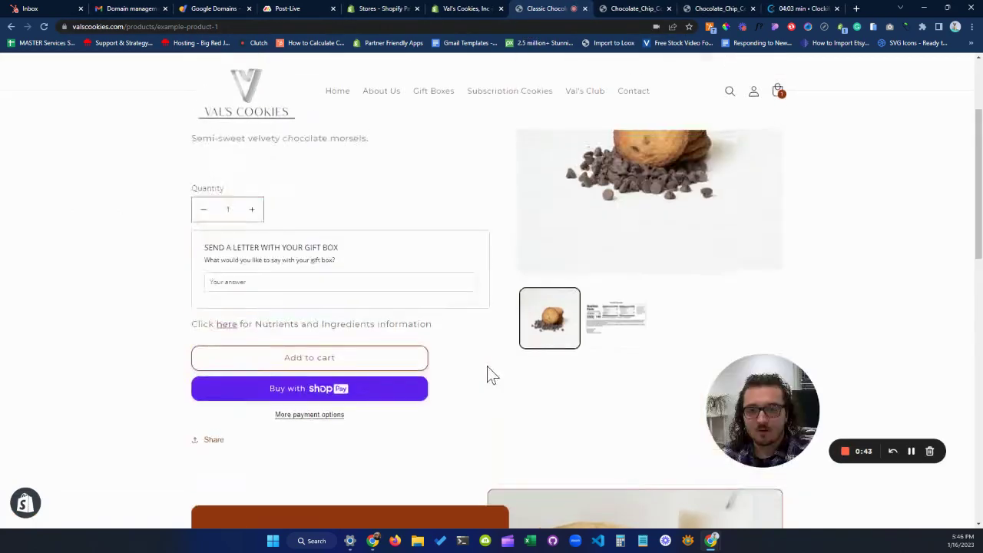
Switch to the Shopify admin and open the Files section of the store settings.
{"action": "left_click", "coordinate": [473, 11]}
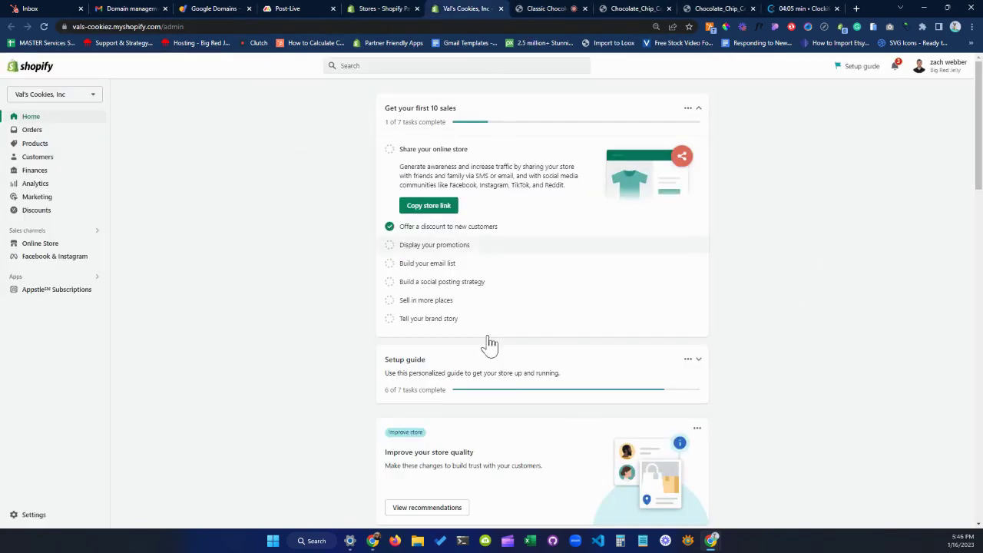
{"action": "scroll", "coordinate": [255, 358], "scroll_direction": "down", "scroll_amount": 12}
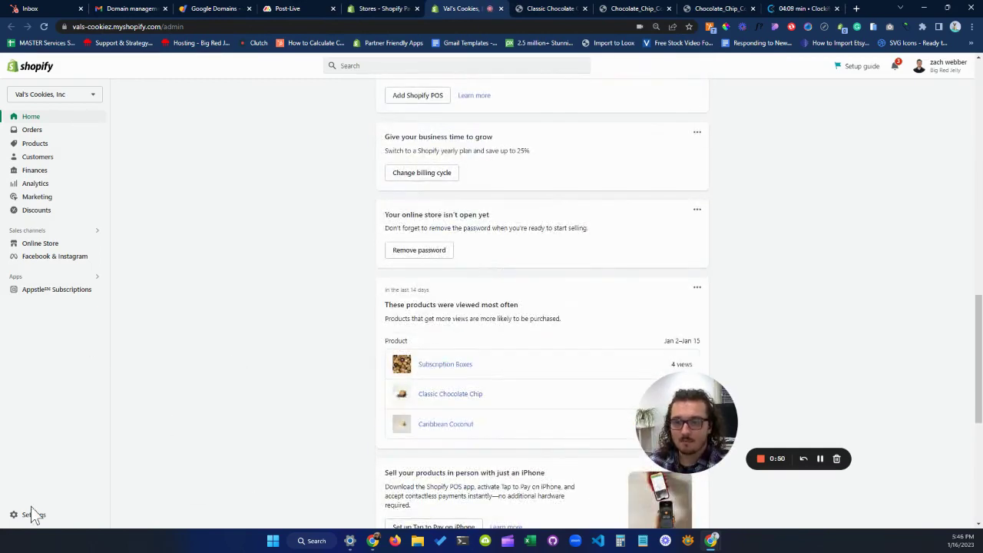
{"action": "left_click", "coordinate": [16, 514]}
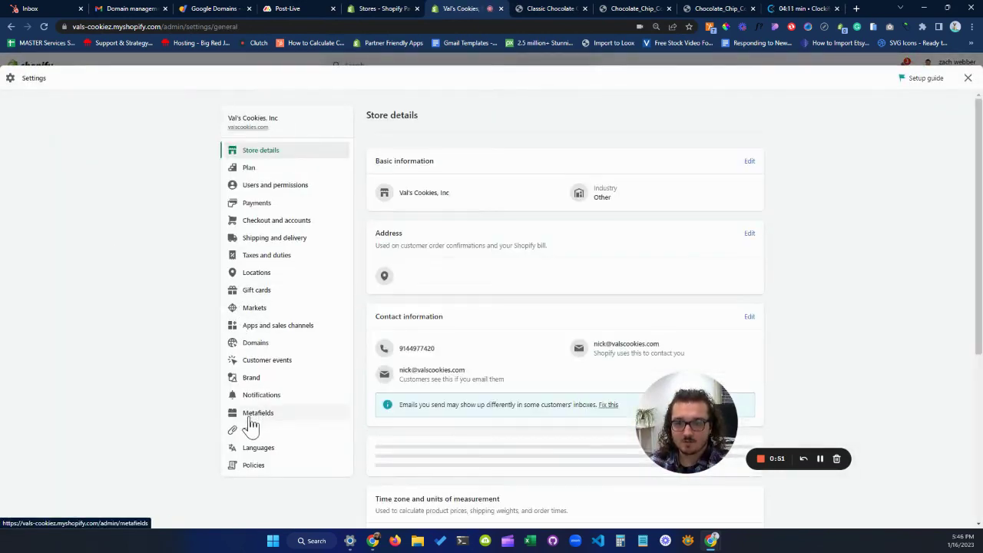
{"action": "left_click", "coordinate": [249, 430]}
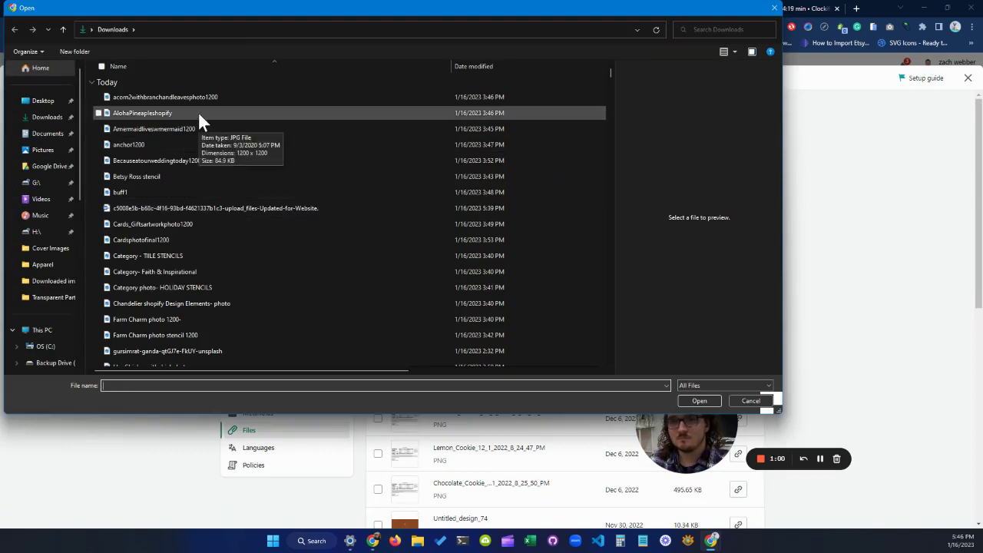
Upload the AlohaPineapleshopify JPG to the store's files and copy its link.
{"action": "left_click", "coordinate": [198, 113]}
{"action": "left_click", "coordinate": [699, 401]}
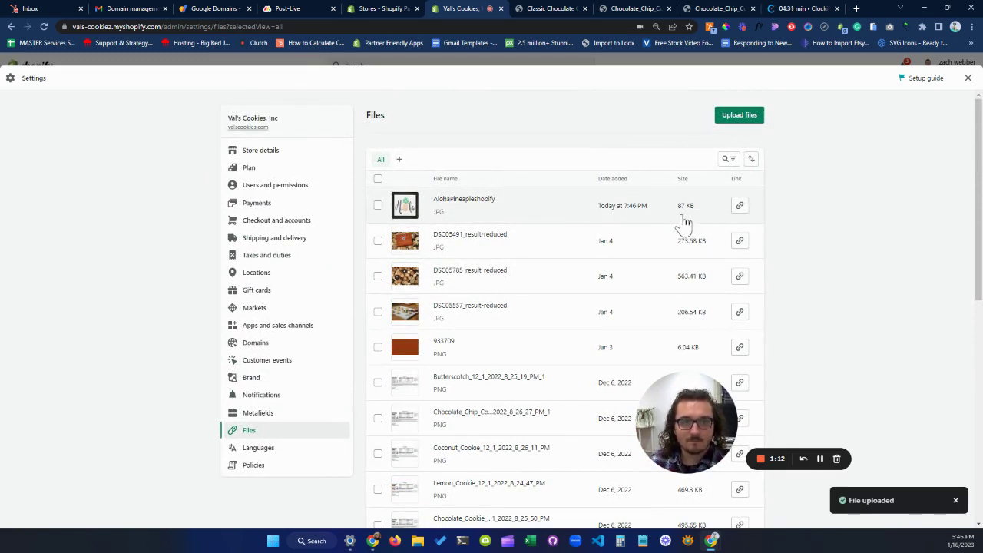
{"action": "left_click", "coordinate": [739, 208]}
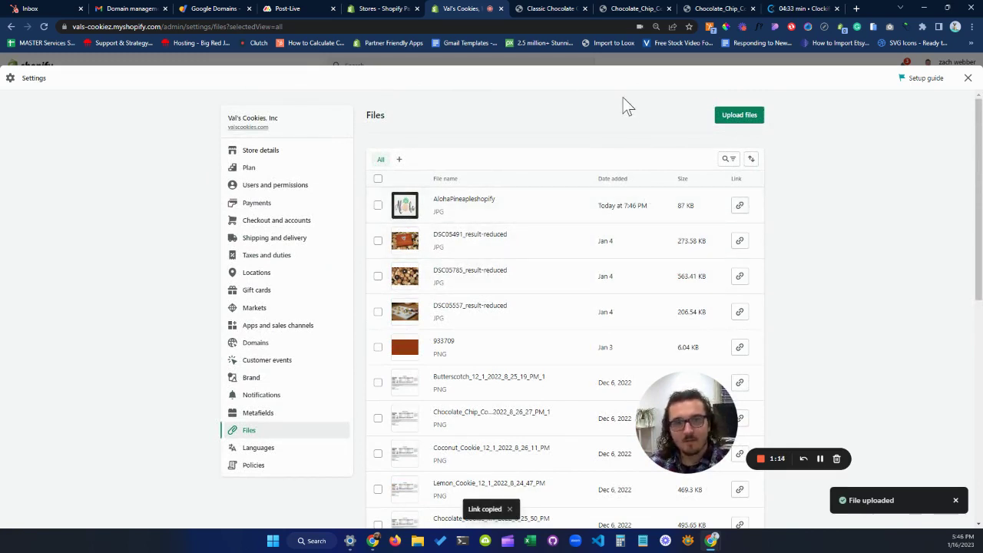
Delete the AlohaPineapleshopify image from the store's files.
{"action": "left_click", "coordinate": [379, 207]}
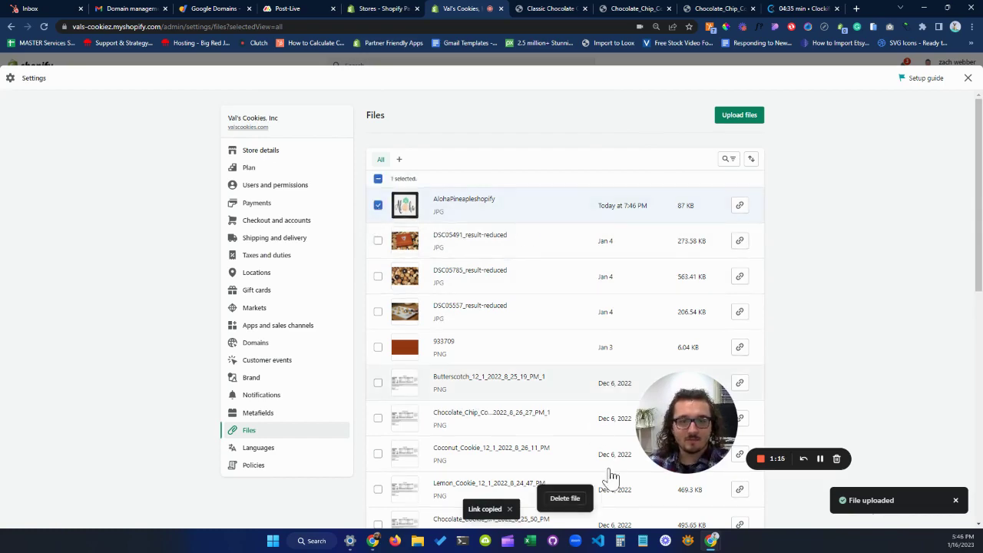
{"action": "left_click", "coordinate": [573, 499]}
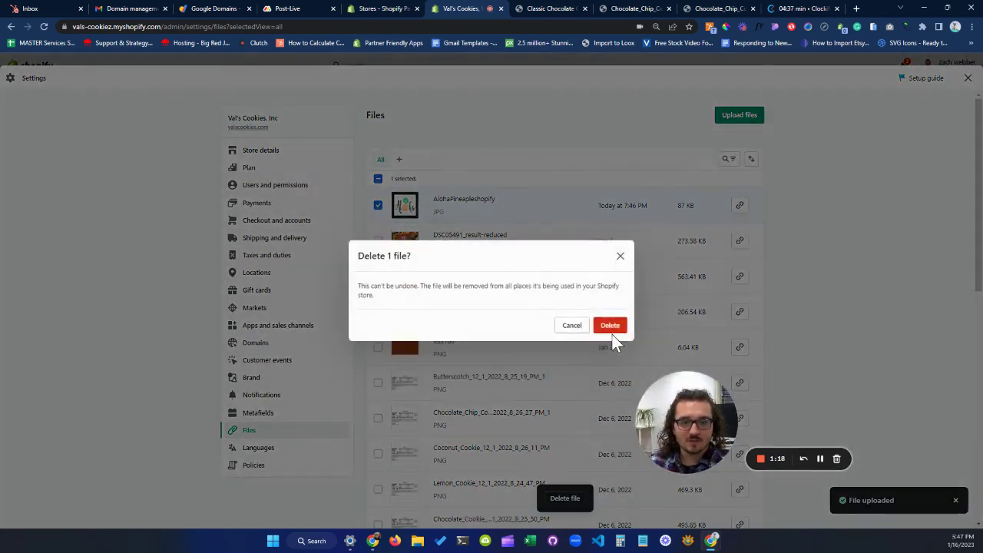
{"action": "left_click", "coordinate": [611, 328]}
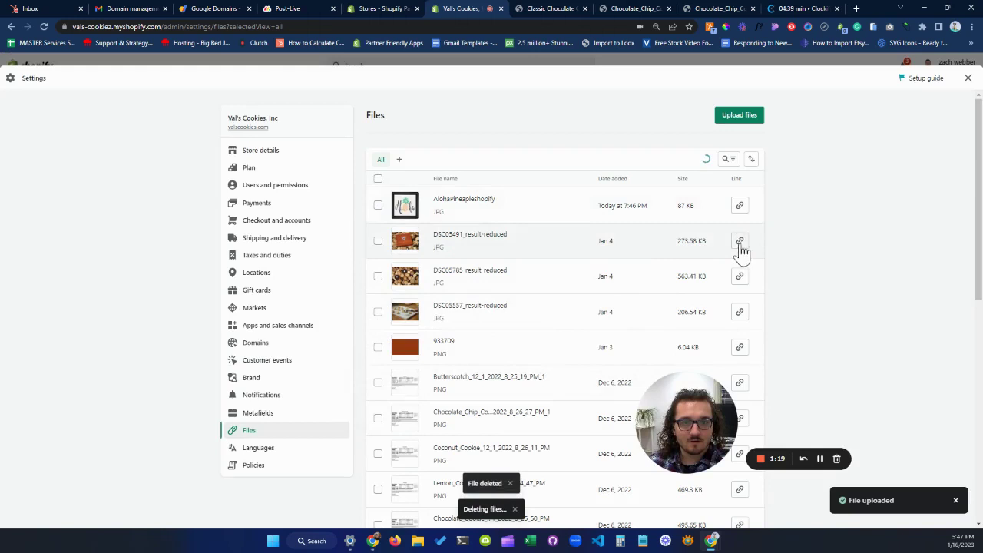
Copy the link of the DSC05491_result-reduced image, paste it into an untitled Notepad document, and minimize Notepad.
{"action": "left_click", "coordinate": [738, 207]}
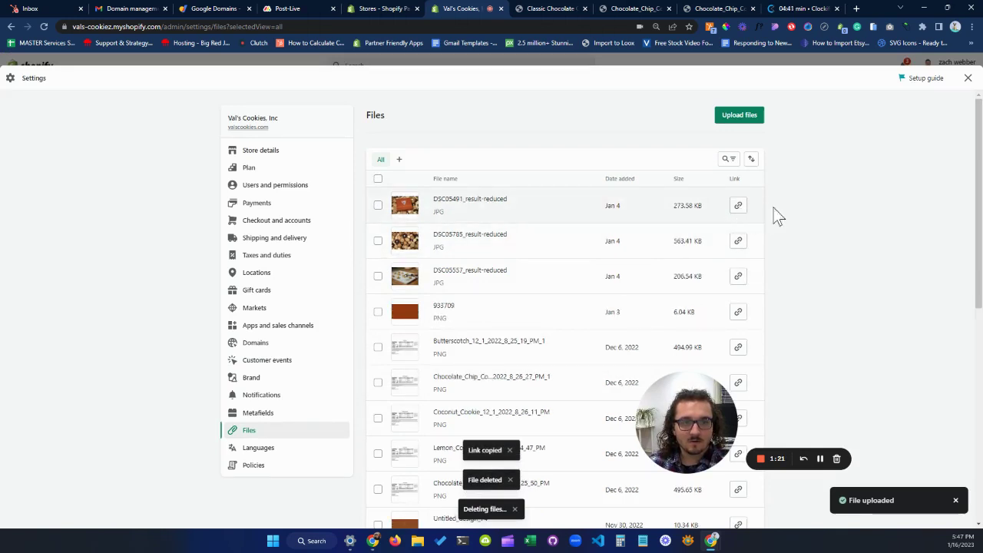
{"action": "left_click", "coordinate": [642, 541]}
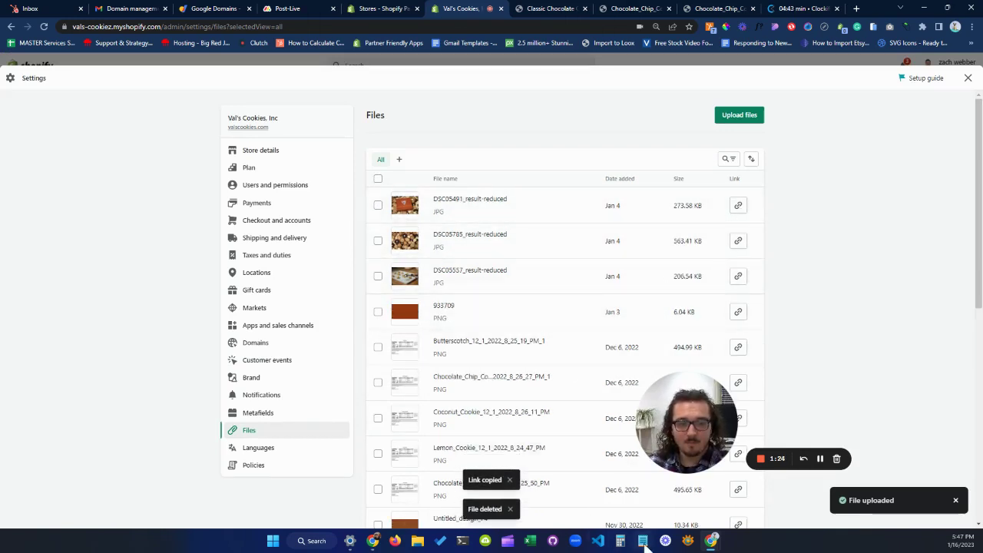
{"action": "key", "text": "ctrl+v"}
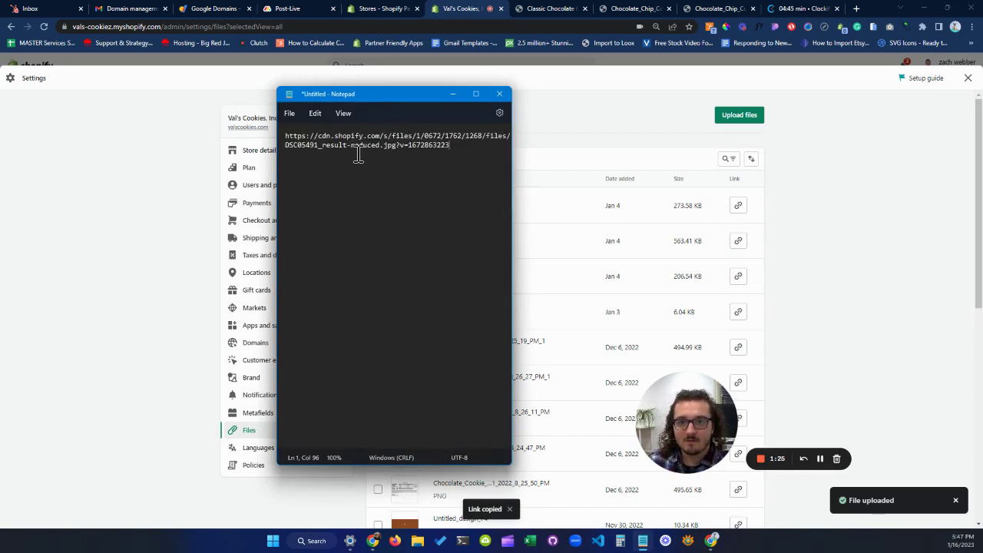
{"action": "left_click", "coordinate": [454, 93]}
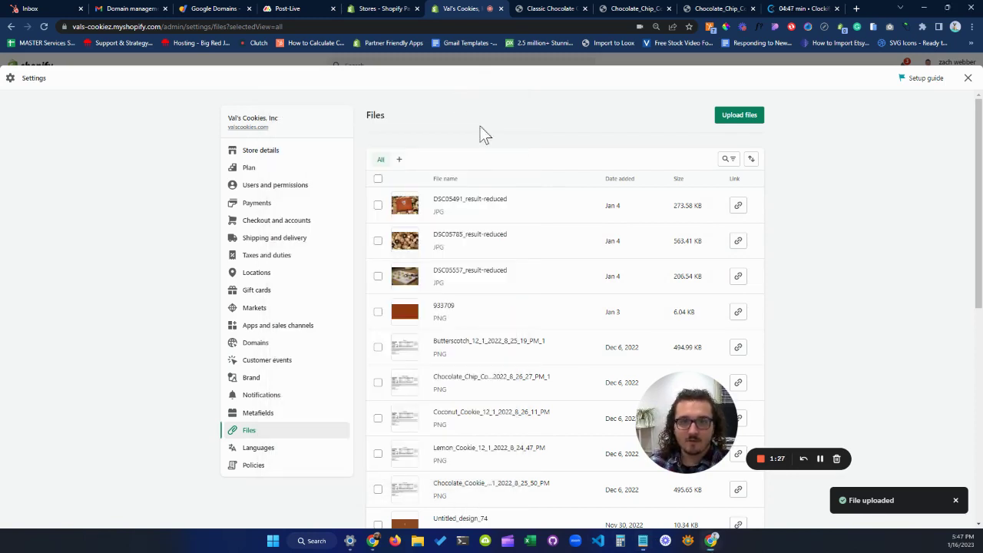
Leave the store settings and open the online store's current Dawn theme for customization.
{"action": "left_click", "coordinate": [968, 78]}
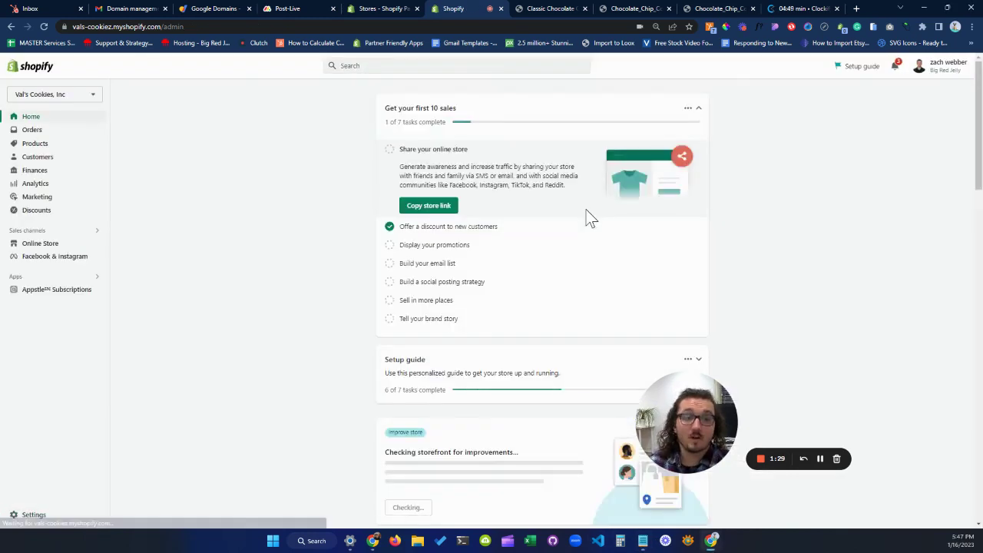
{"action": "left_click", "coordinate": [48, 244]}
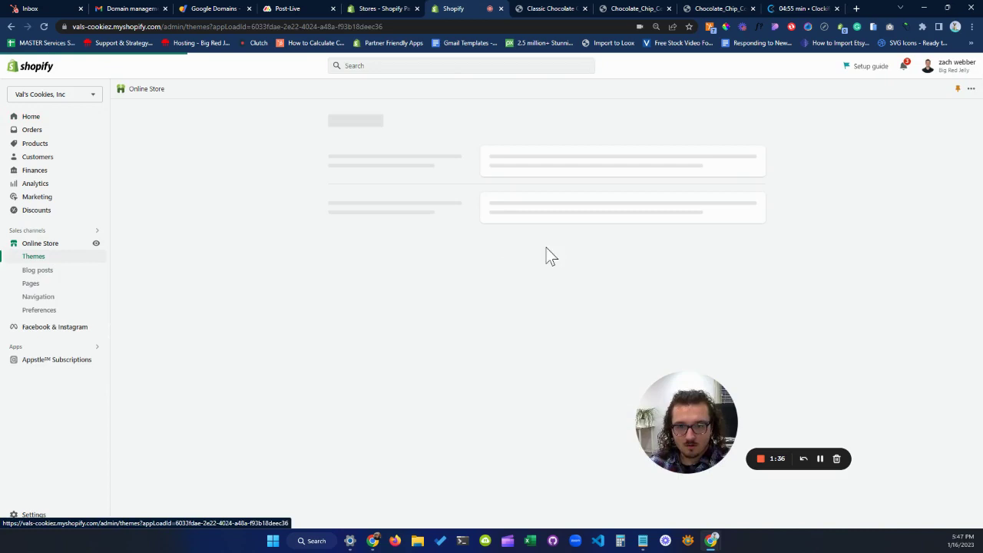
{"action": "scroll", "coordinate": [724, 237], "scroll_direction": "down", "scroll_amount": 1}
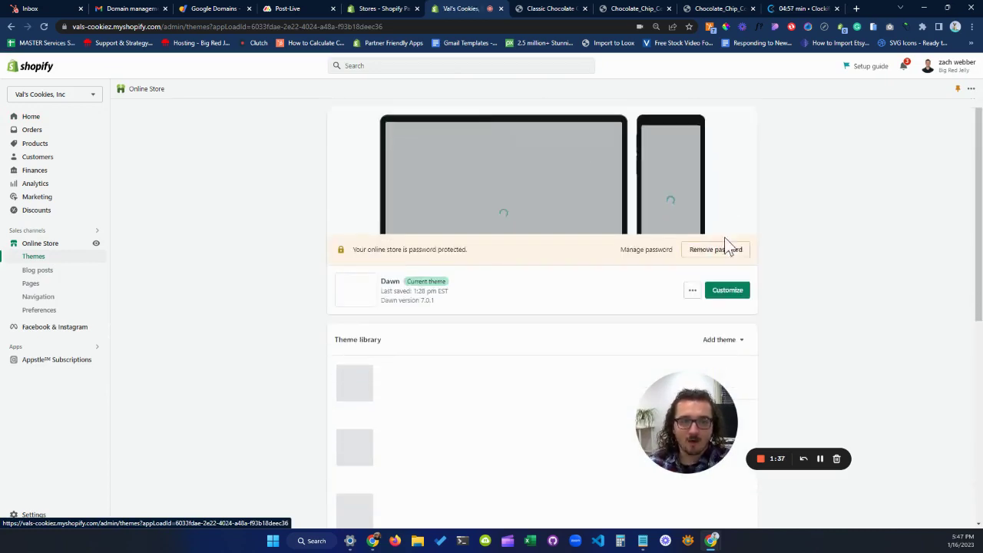
{"action": "scroll", "coordinate": [713, 300], "scroll_direction": "down", "scroll_amount": 2}
{"action": "left_click", "coordinate": [727, 283]}
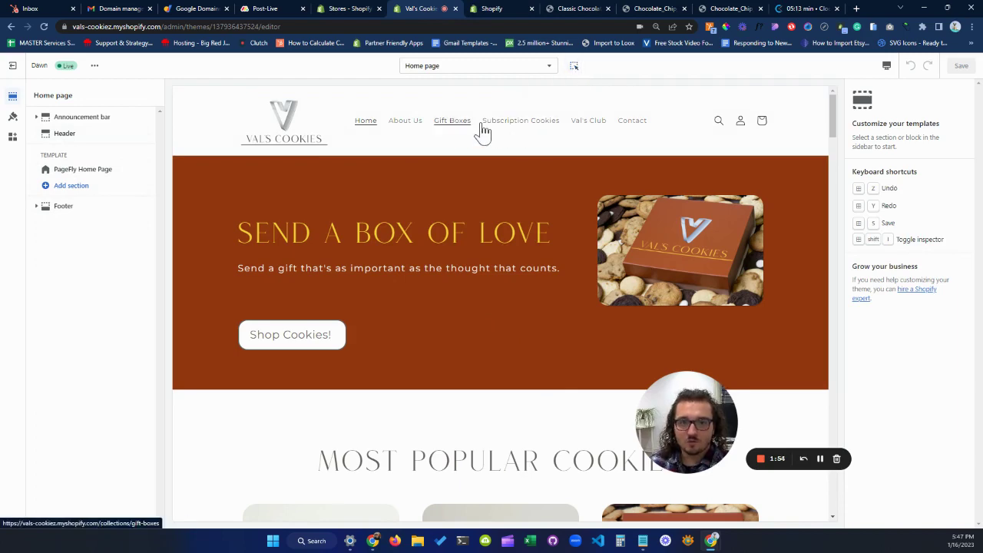
Open the Caribbean Coconut product page through the home page preview and look over its layout.
{"action": "scroll", "coordinate": [376, 322], "scroll_direction": "down", "scroll_amount": 9}
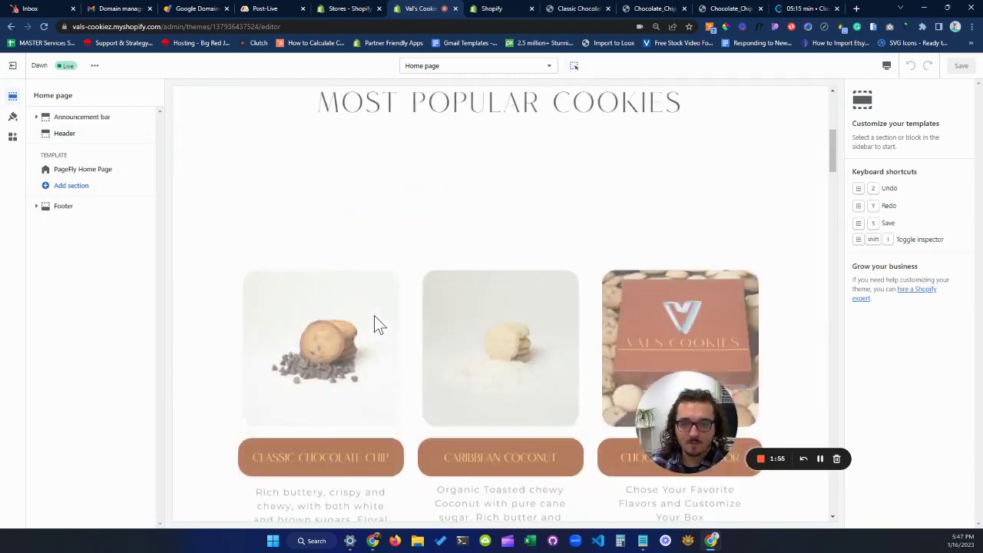
{"action": "scroll", "coordinate": [361, 300], "scroll_direction": "up", "scroll_amount": 4}
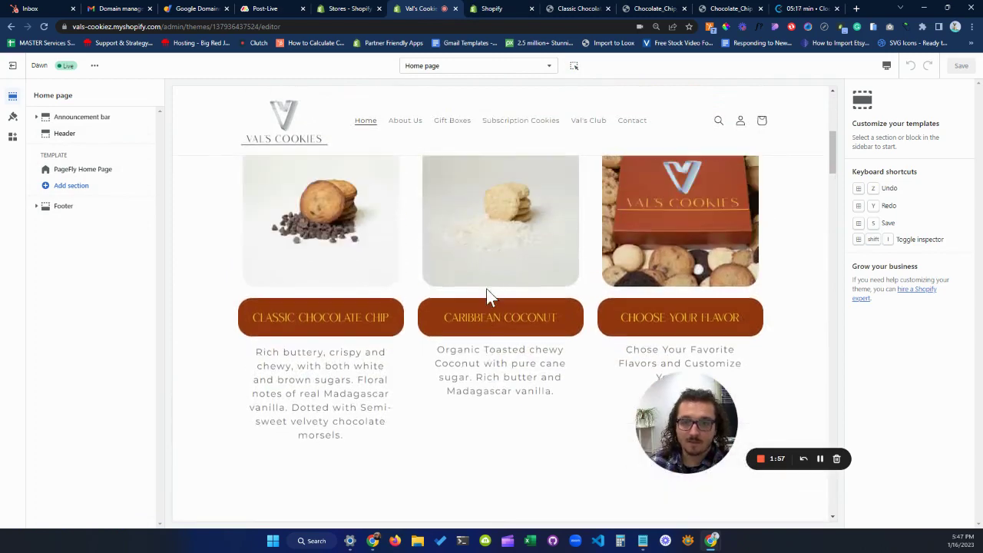
{"action": "left_click", "coordinate": [532, 388]}
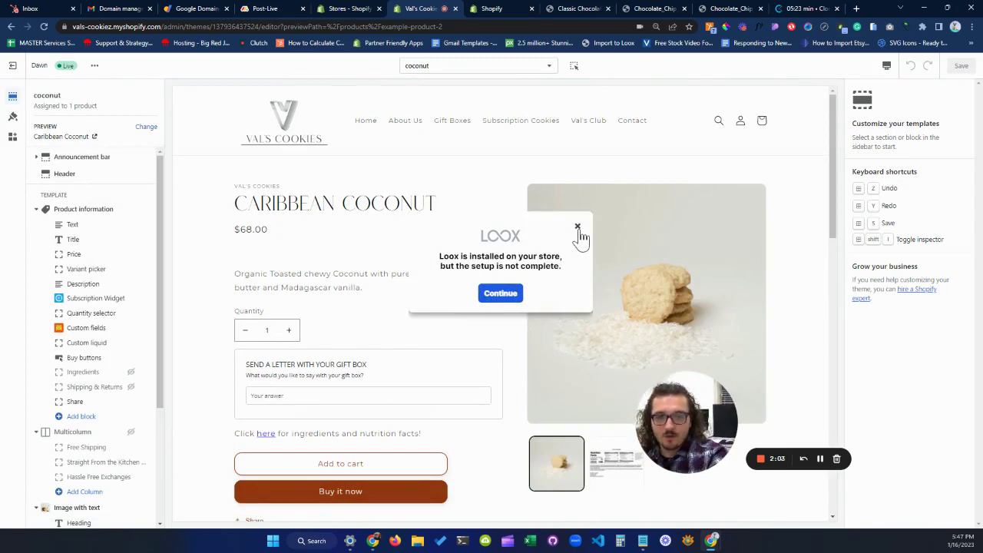
{"action": "scroll", "coordinate": [402, 430], "scroll_direction": "down", "scroll_amount": 4}
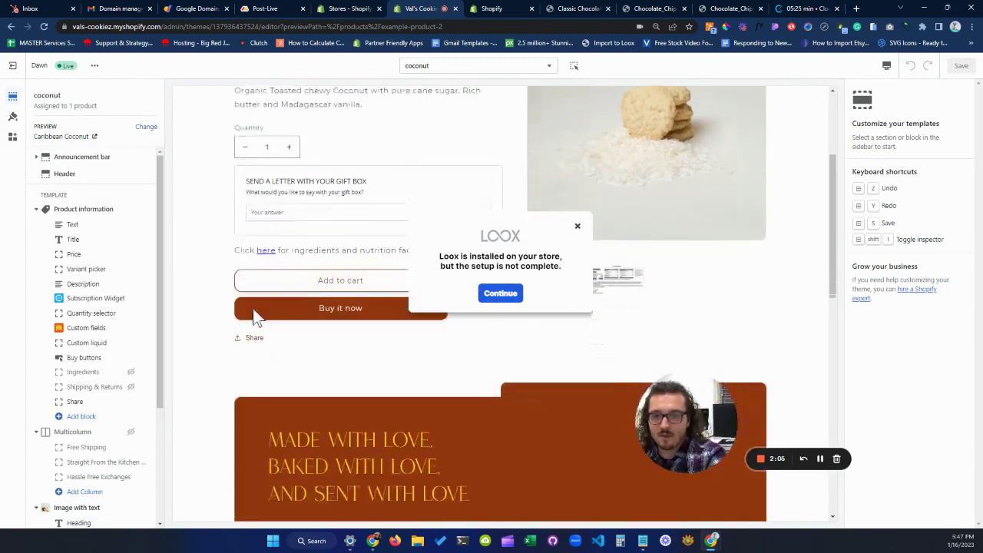
{"action": "scroll", "coordinate": [325, 274], "scroll_direction": "up", "scroll_amount": 4}
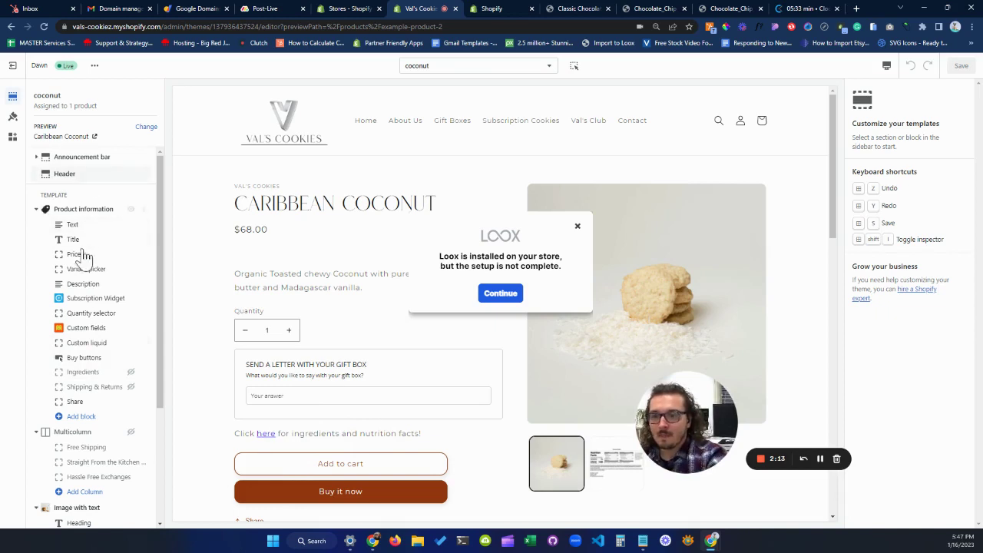
Open the Custom liquid block under Product information and examine its ingredients link code.
{"action": "scroll", "coordinate": [83, 299], "scroll_direction": "down", "scroll_amount": 1}
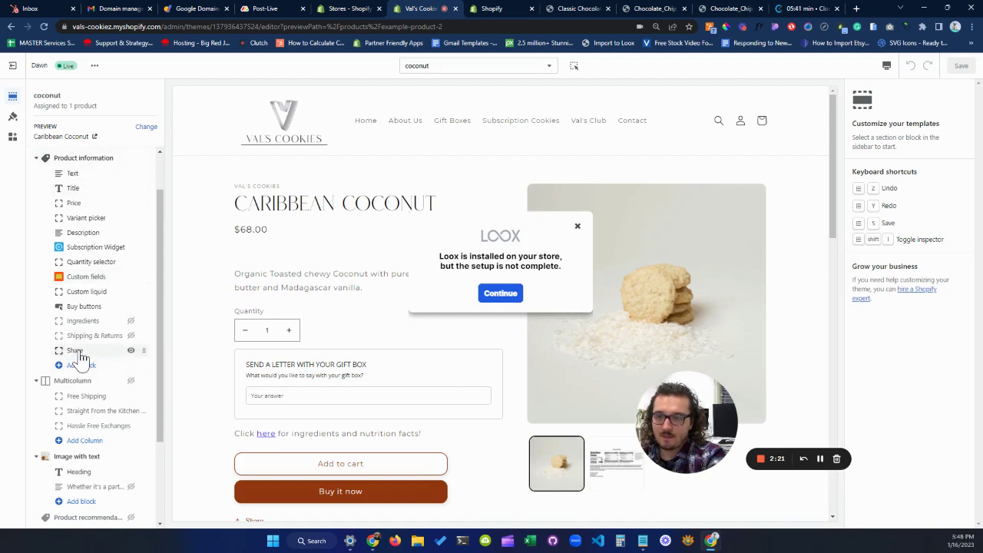
{"action": "left_click", "coordinate": [86, 294]}
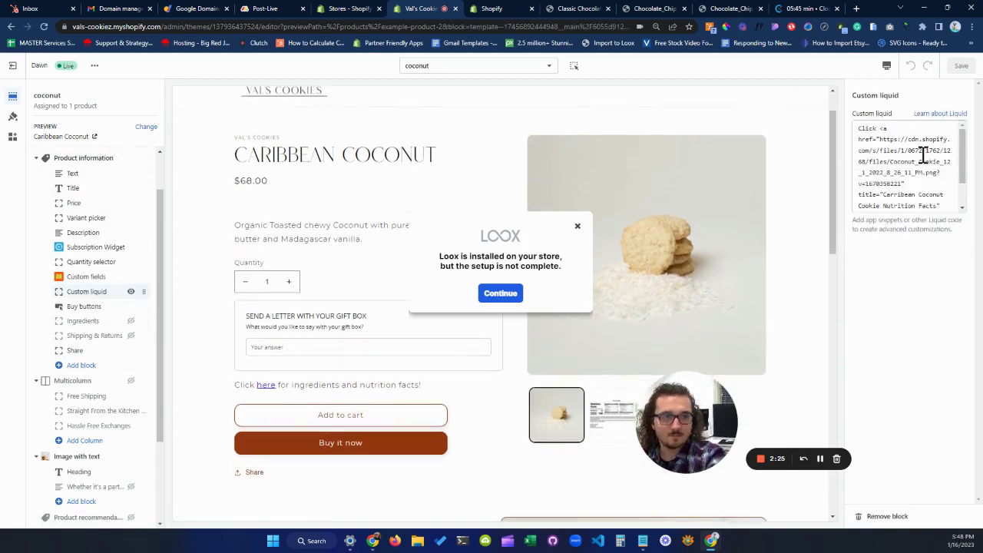
{"action": "scroll", "coordinate": [918, 168], "scroll_direction": "down", "scroll_amount": 1}
{"action": "scroll", "coordinate": [918, 167], "scroll_direction": "up", "scroll_amount": 1}
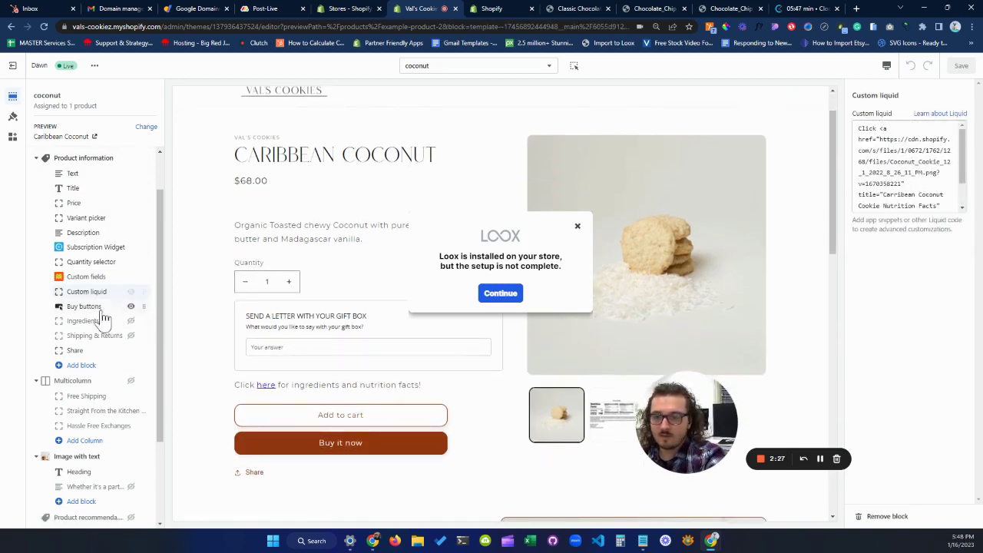
Add a Custom liquid block under Product information reading "Click Here for Ingredients and Nutrition facts" and check it in the page preview.
{"action": "left_click", "coordinate": [81, 366]}
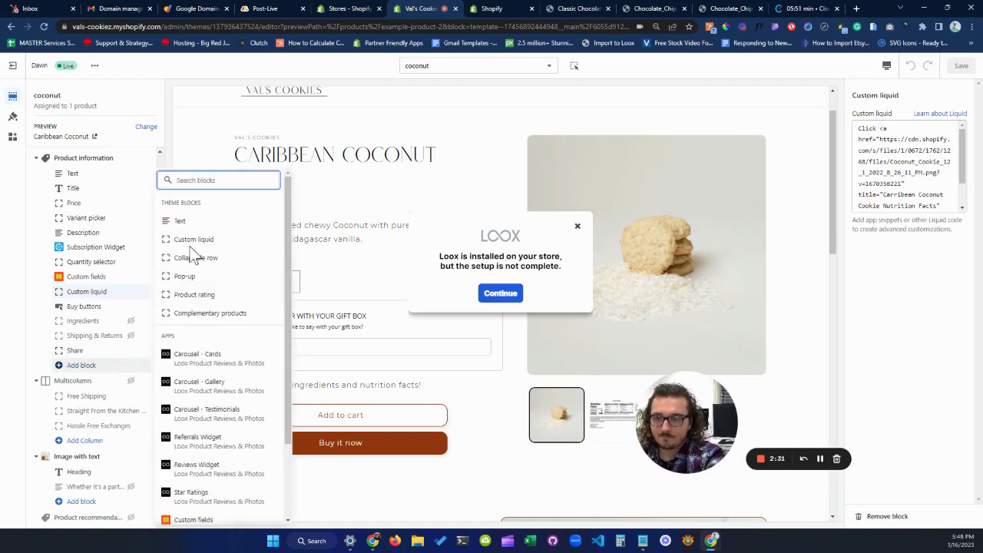
{"action": "left_click", "coordinate": [194, 240]}
{"action": "left_click", "coordinate": [893, 144]}
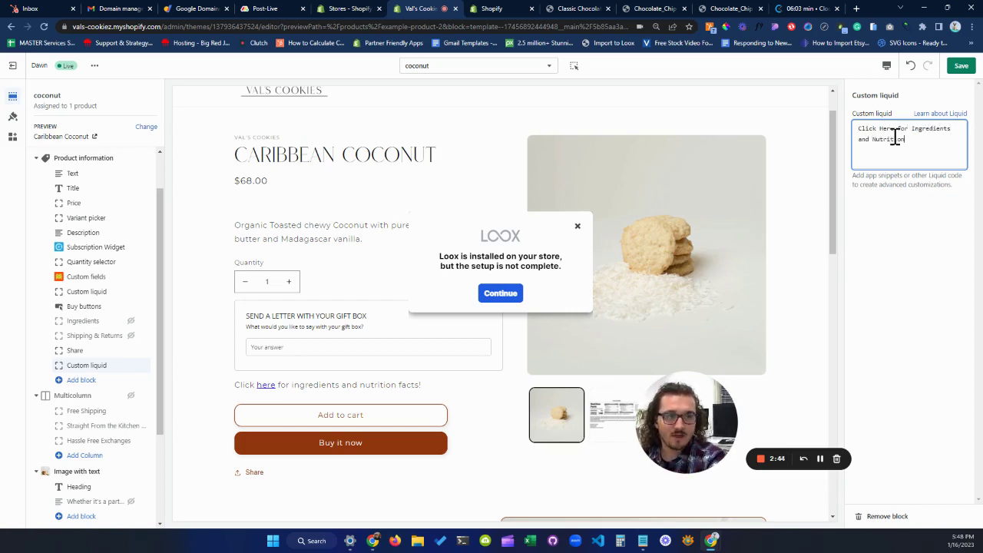
{"action": "left_click", "coordinate": [922, 262]}
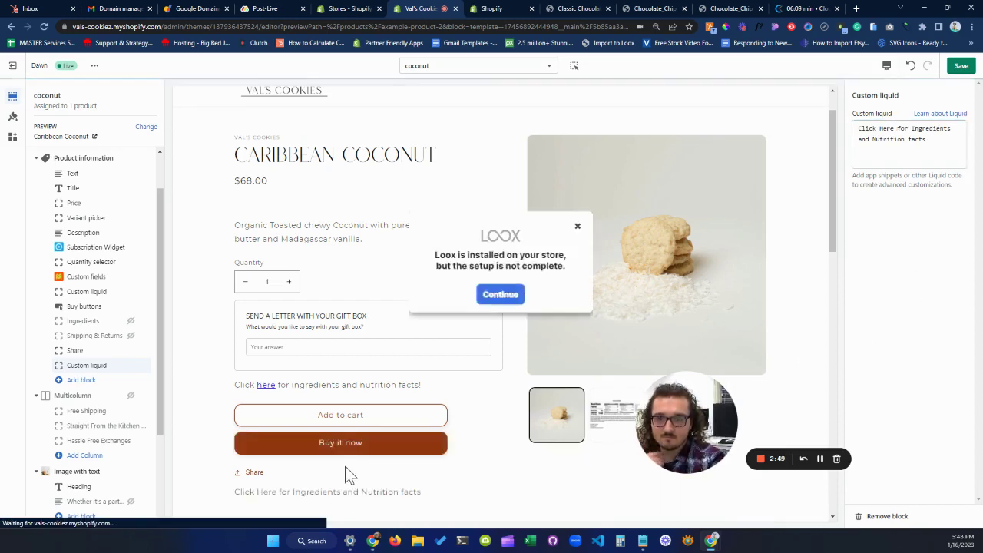
{"action": "scroll", "coordinate": [347, 470], "scroll_direction": "down", "scroll_amount": 1}
{"action": "left_click_drag", "start_coordinate": [429, 450], "coordinate": [297, 445]}
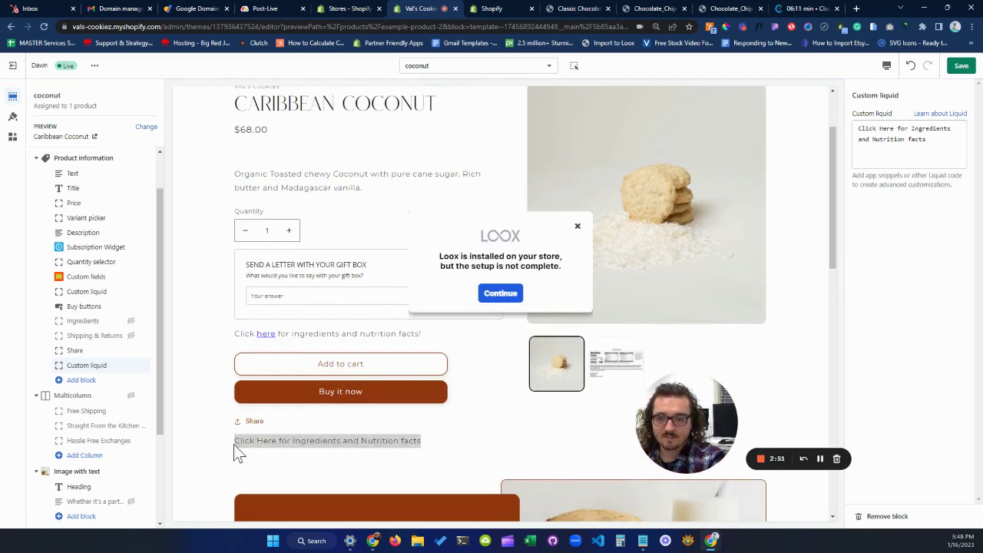
{"action": "left_click", "coordinate": [370, 443]}
{"action": "scroll", "coordinate": [433, 449], "scroll_direction": "up", "scroll_amount": 2}
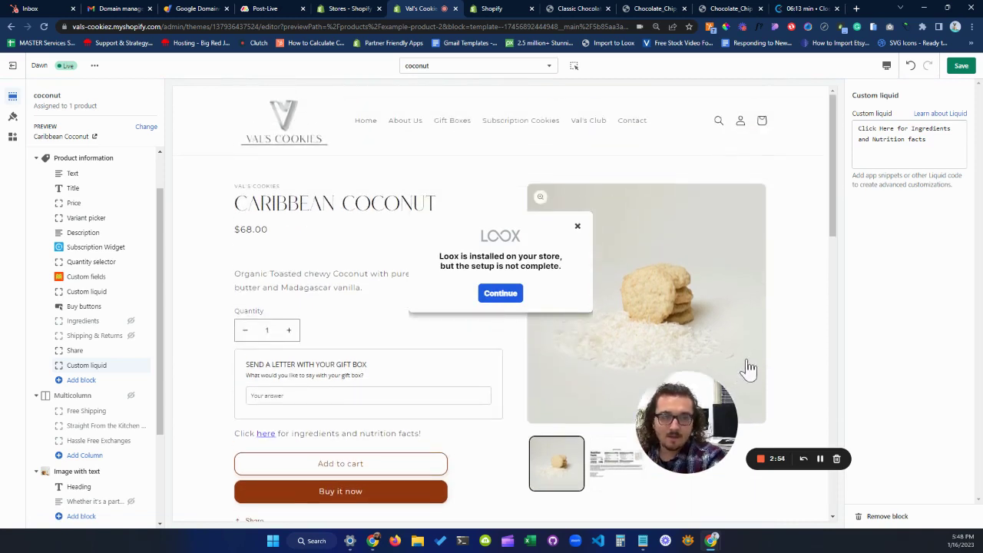
Wrap the word "Here" in the block's text in <a> and </a> tags and check the sentence in the preview.
{"action": "left_click", "coordinate": [921, 145]}
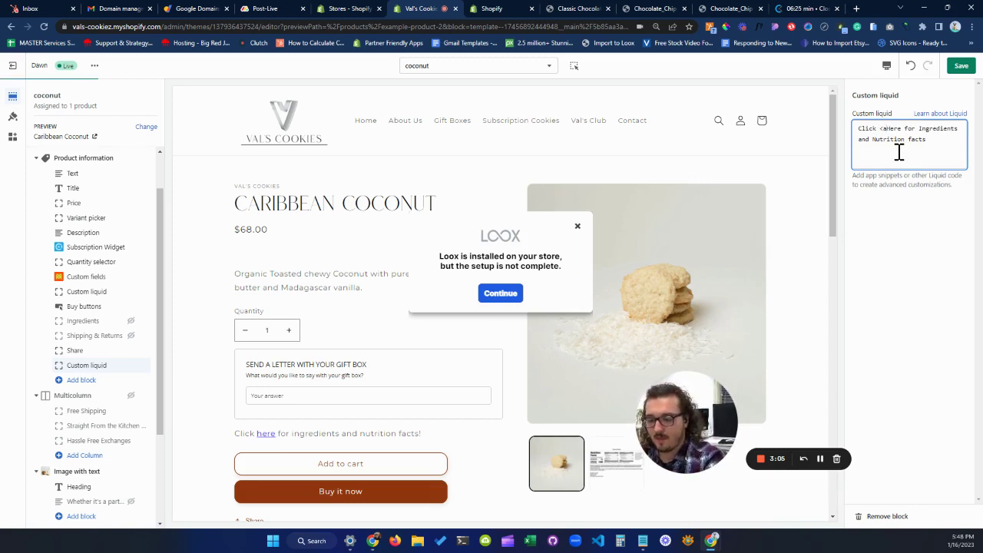
{"action": "type", "text": ">Here"}
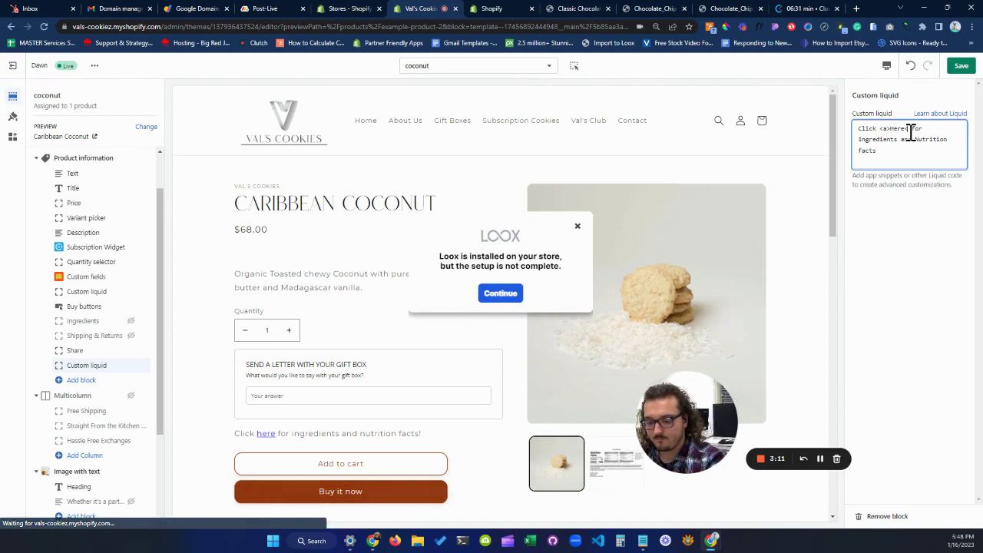
{"action": "type", "text": "</a>"}
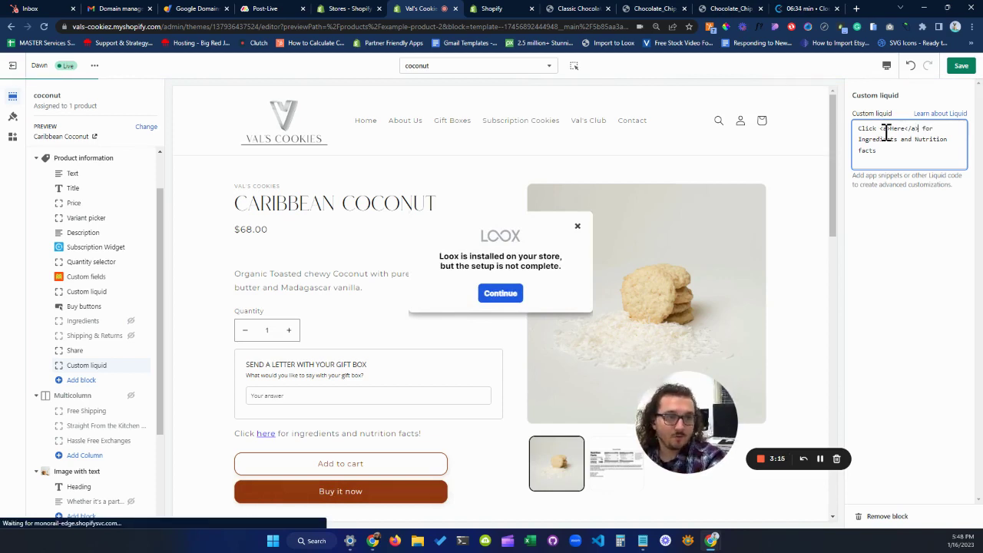
{"action": "key", "text": "shift+Left"}
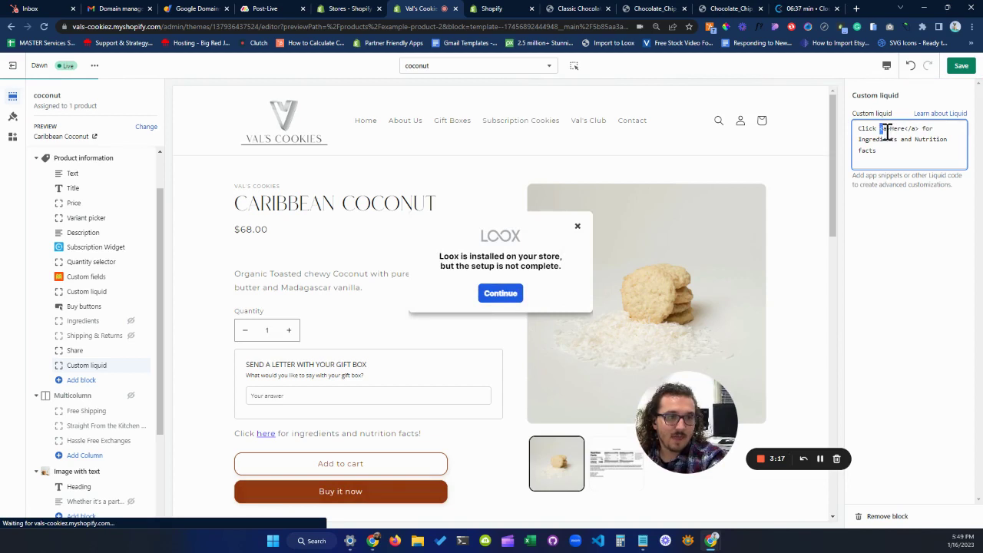
{"action": "left_click", "coordinate": [889, 130]}
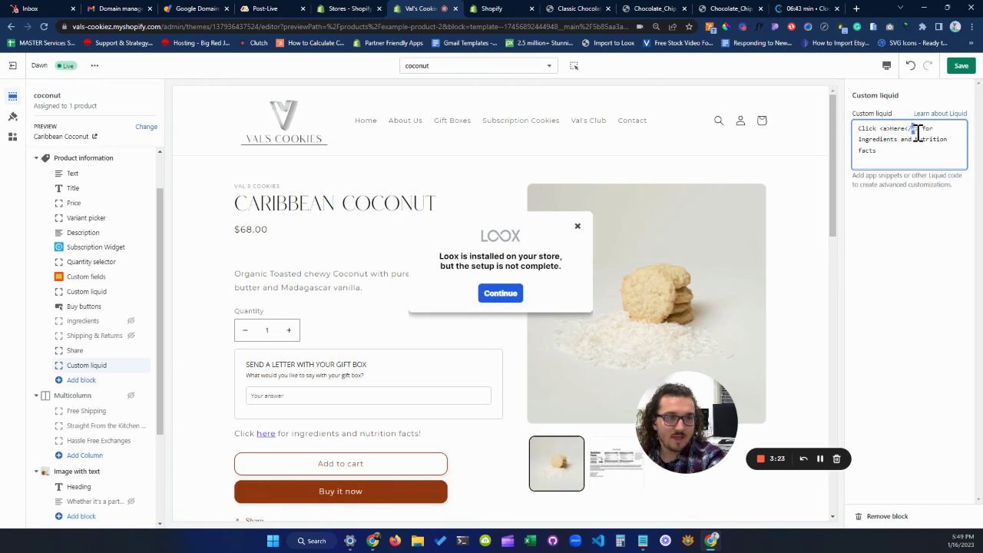
{"action": "scroll", "coordinate": [525, 376], "scroll_direction": "down", "scroll_amount": 2}
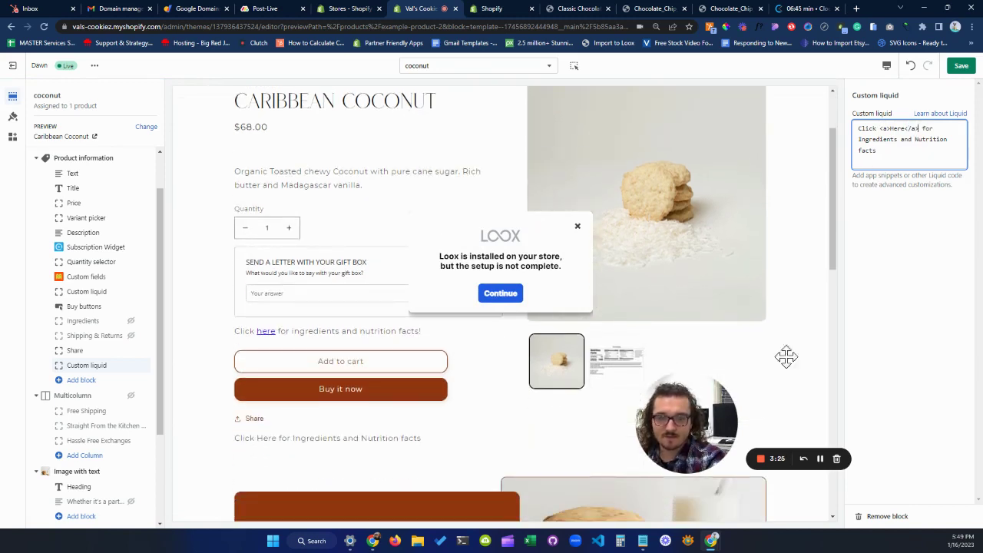
{"action": "left_click", "coordinate": [929, 257]}
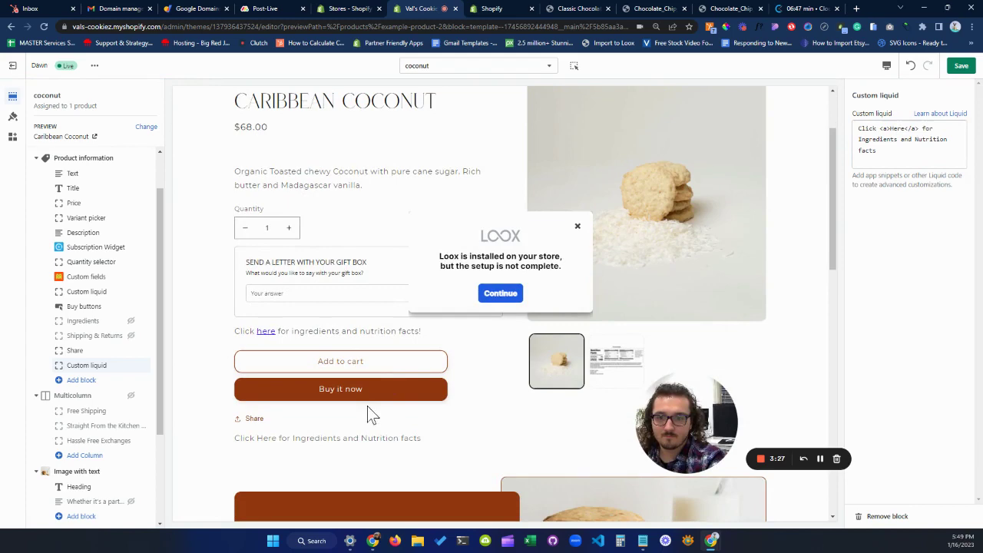
{"action": "left_click_drag", "start_coordinate": [274, 440], "coordinate": [254, 440]}
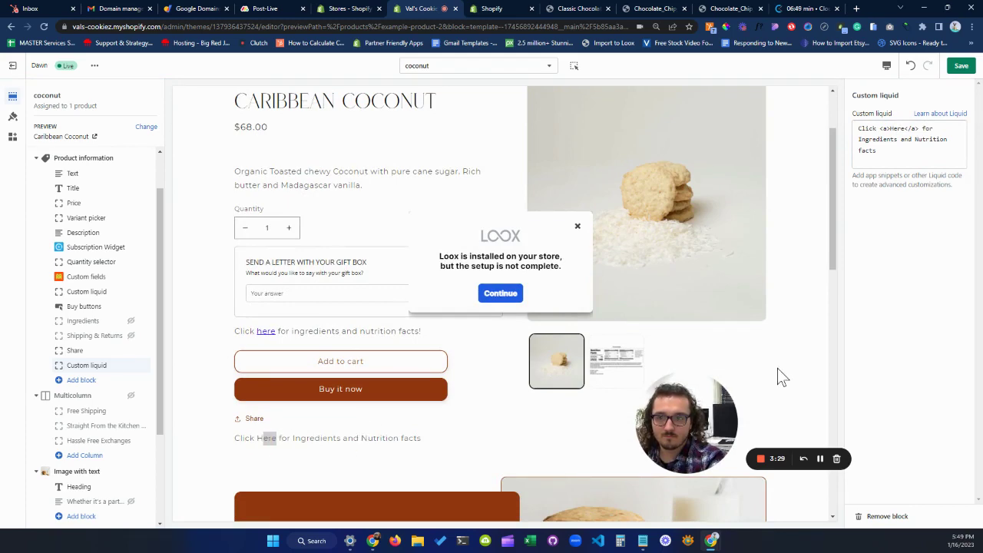
{"action": "scroll", "coordinate": [420, 412], "scroll_direction": "up", "scroll_amount": 2}
{"action": "scroll", "coordinate": [528, 344], "scroll_direction": "down", "scroll_amount": 3}
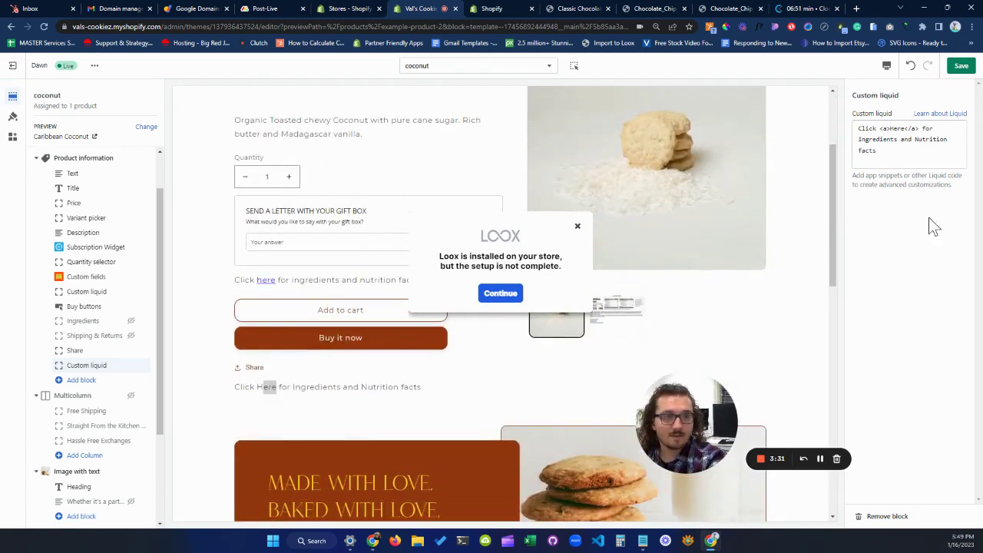
Add an empty href="" attribute to the opening <a> tag in the Custom liquid code.
{"action": "left_click", "coordinate": [884, 130]}
{"action": "type", "text": ">"}
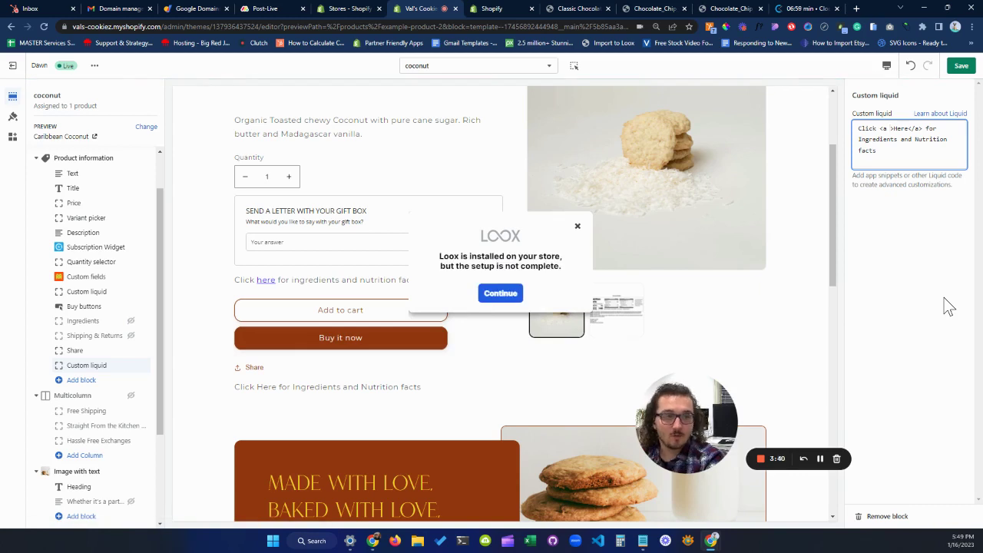
{"action": "type", "text": "href"}
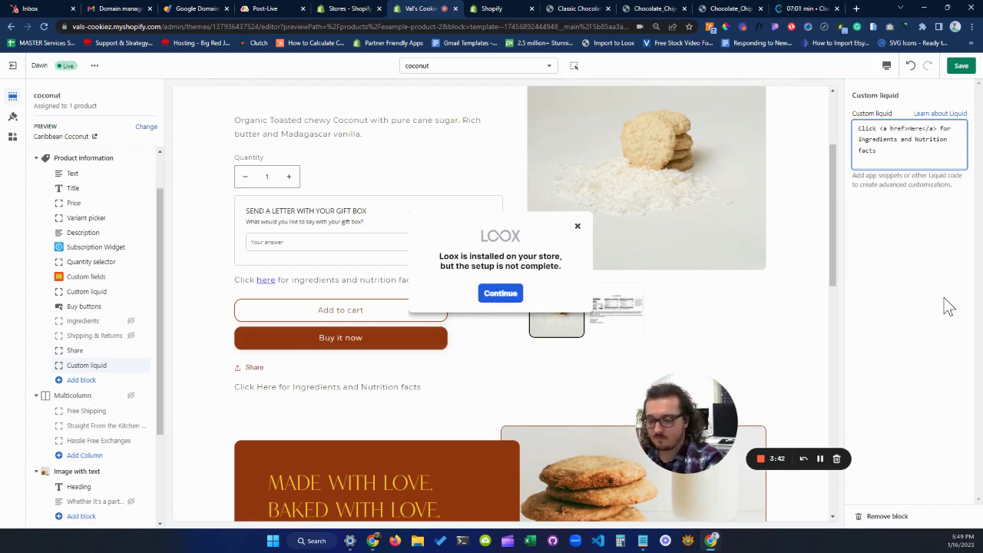
{"action": "type", "text": "=\""}
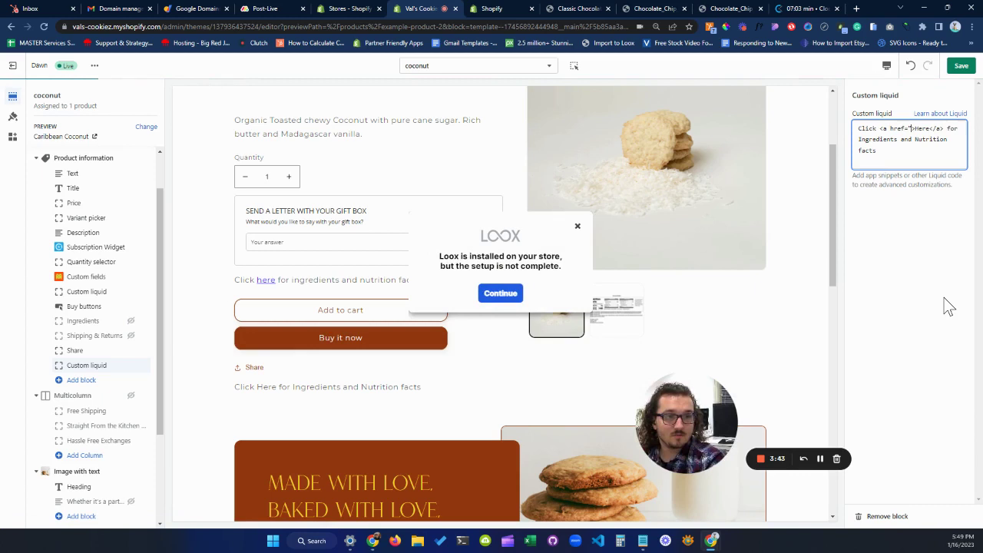
{"action": "type", "text": "\">"}
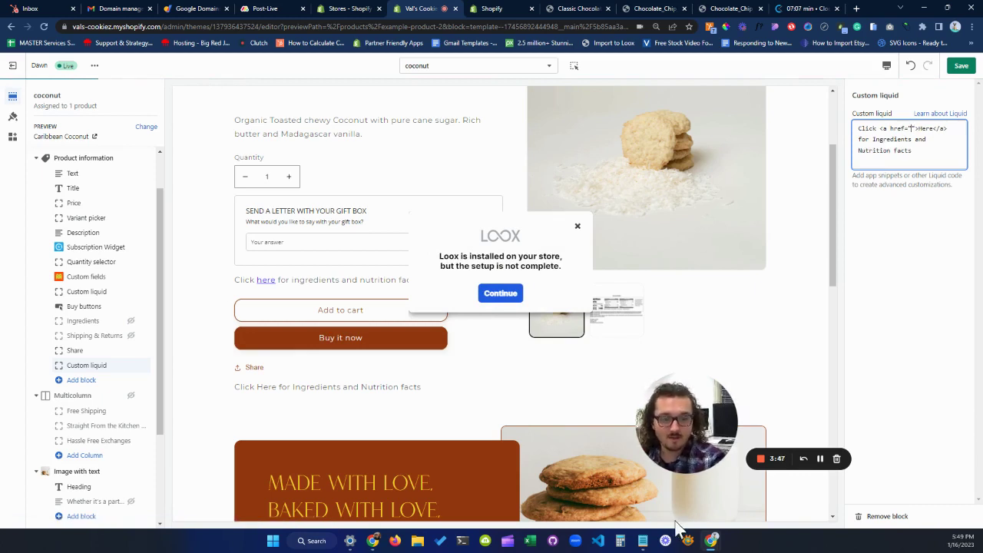
Copy the DSC05491_result-reduced.jpg URL from Notepad, paste it between the href quotes, and save the theme.
{"action": "left_click", "coordinate": [643, 541]}
{"action": "left_click_drag", "start_coordinate": [450, 145], "coordinate": [271, 133]}
{"action": "key", "text": "ctrl+c"}
{"action": "left_click", "coordinate": [913, 129]}
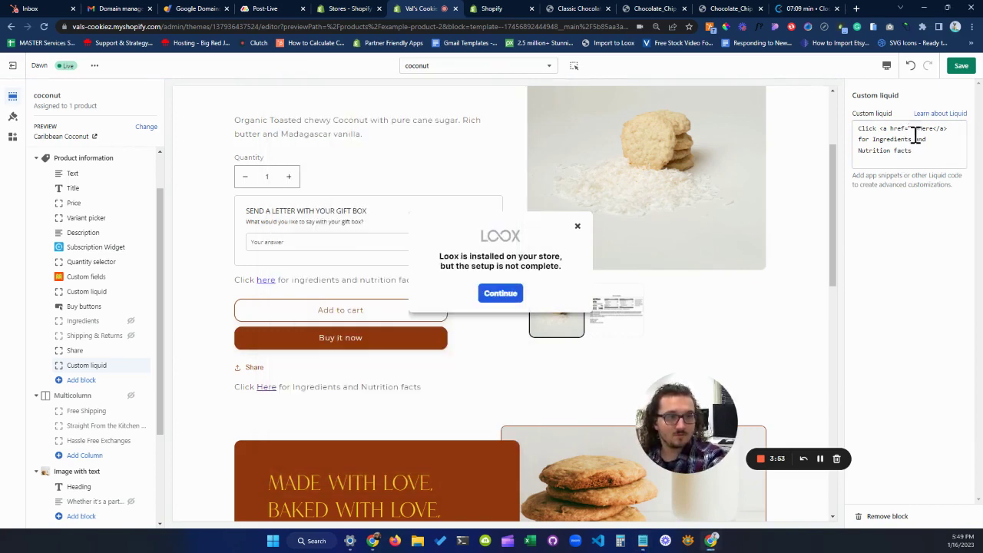
{"action": "left_click", "coordinate": [913, 129]}
{"action": "key", "text": "ctrl+v"}
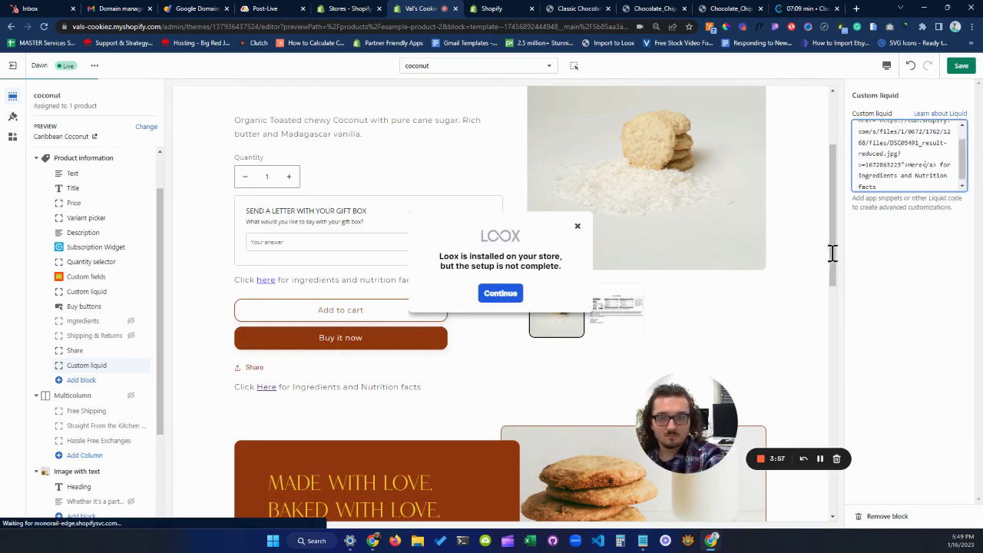
{"action": "left_click", "coordinate": [961, 65]}
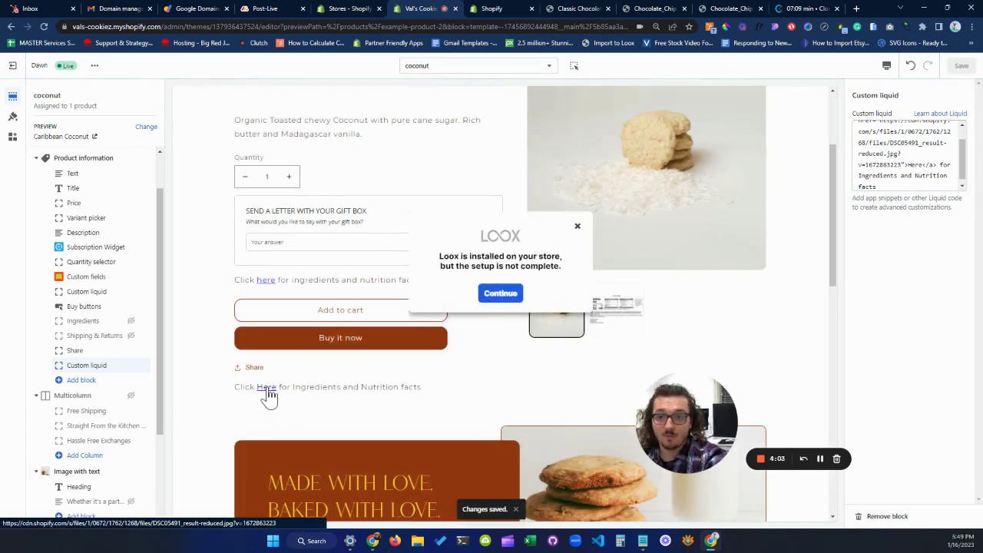
Test the new "Here" link by opening its image outside the editor, and return to the theme editor.
{"action": "left_click", "coordinate": [269, 394]}
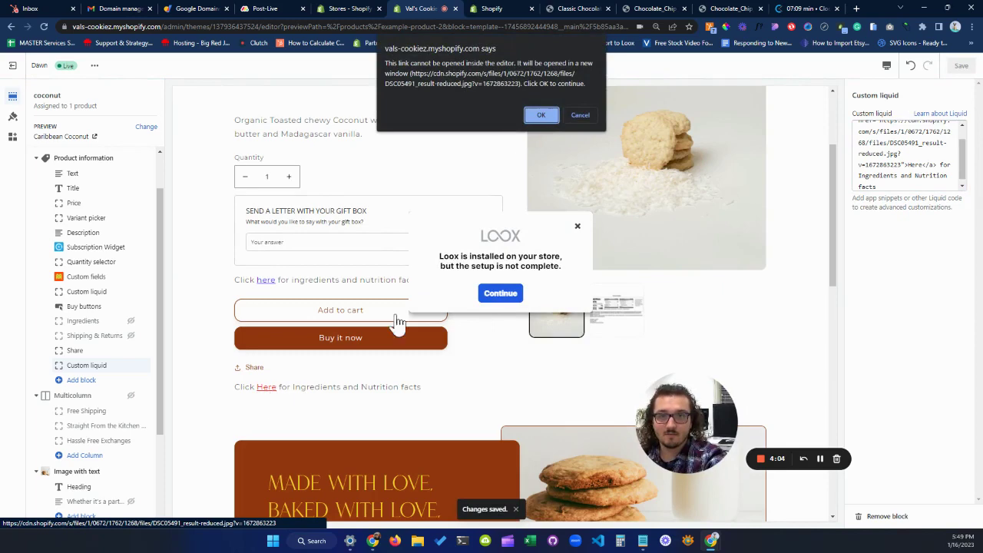
{"action": "left_click", "coordinate": [542, 116]}
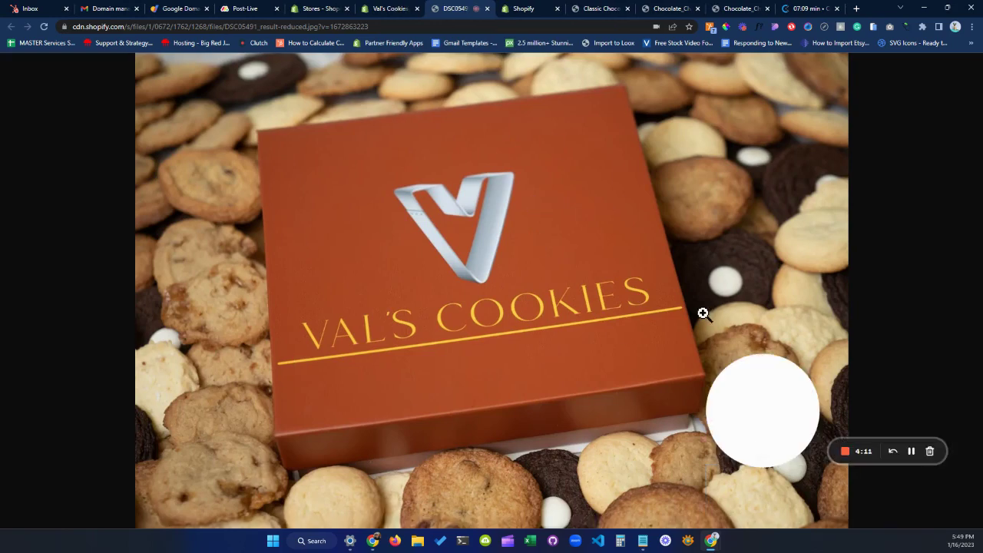
{"action": "left_click", "coordinate": [373, 8]}
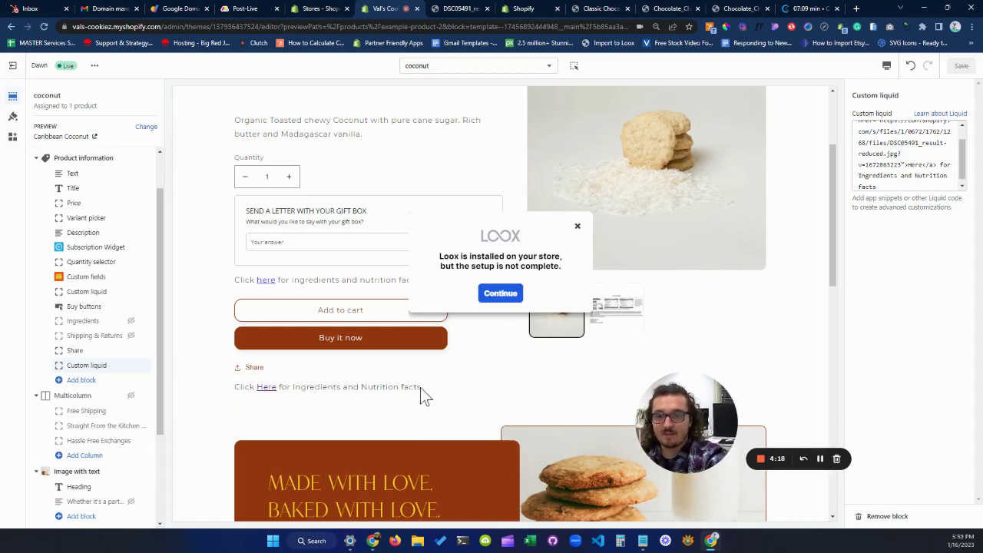
{"action": "left_click_drag", "start_coordinate": [330, 386], "coordinate": [268, 386]}
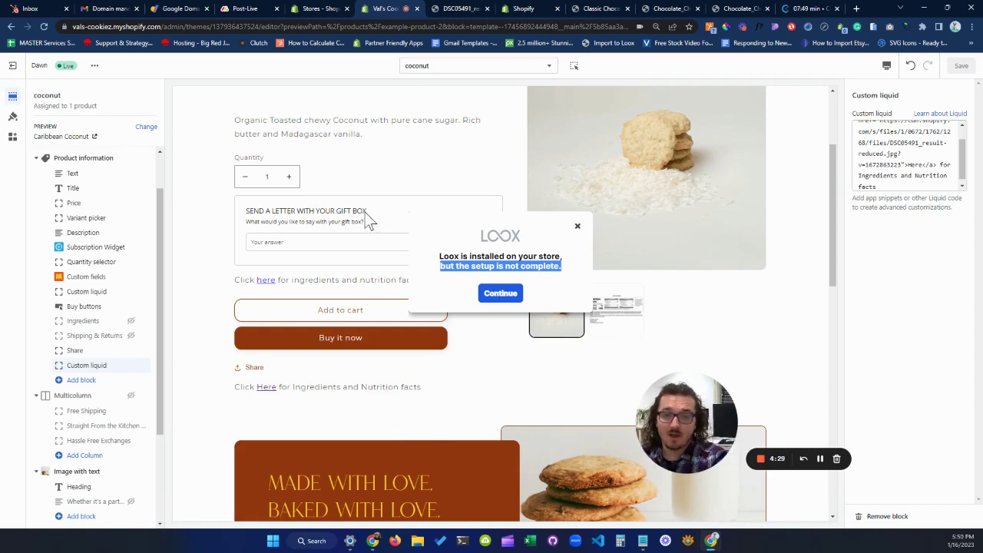
Copy the block's full link code into Notepad below the image URL, and remove the added Custom liquid block from the product page.
{"action": "left_click", "coordinate": [33, 115]}
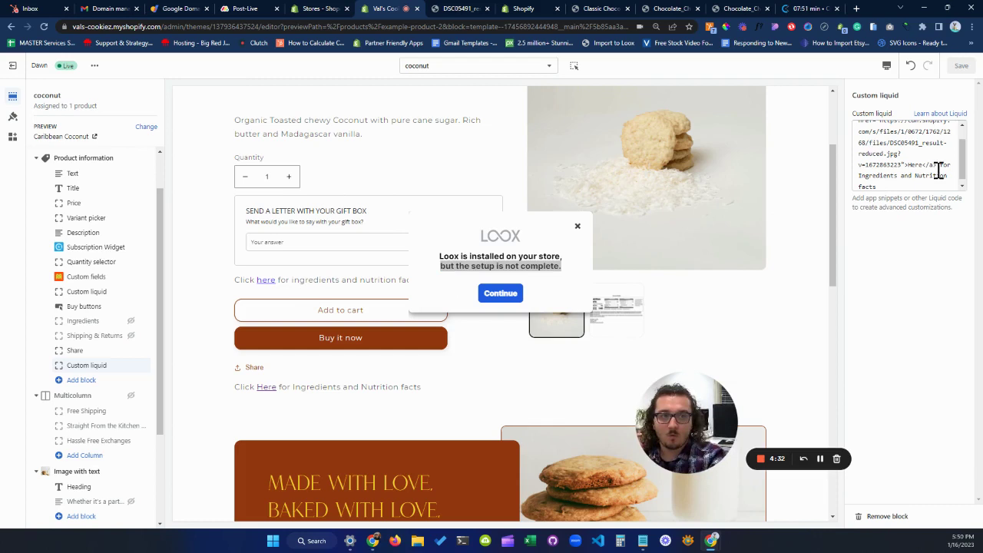
{"action": "scroll", "coordinate": [910, 162], "scroll_direction": "down", "scroll_amount": 1}
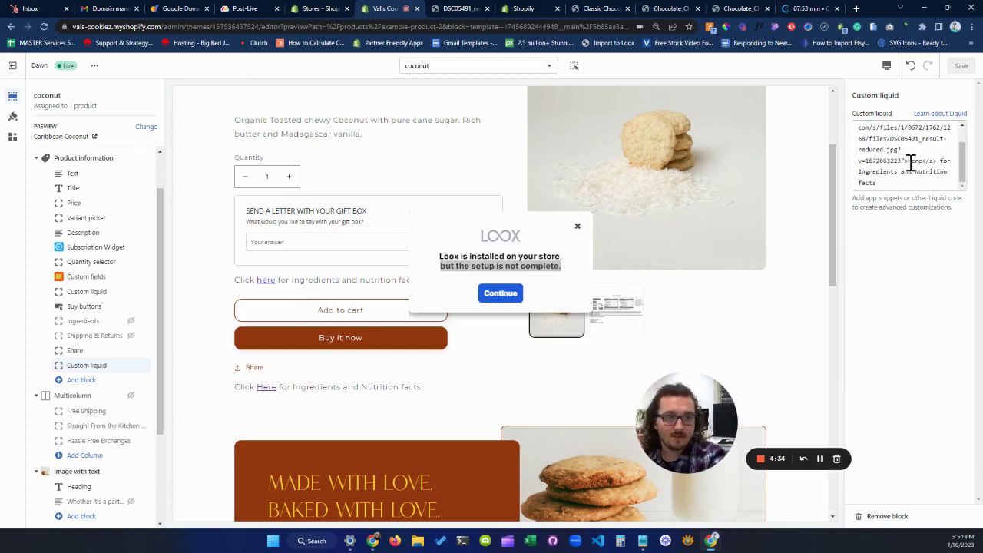
{"action": "left_click_drag", "start_coordinate": [901, 179], "coordinate": [836, 85]}
{"action": "key", "text": "ctrl+c"}
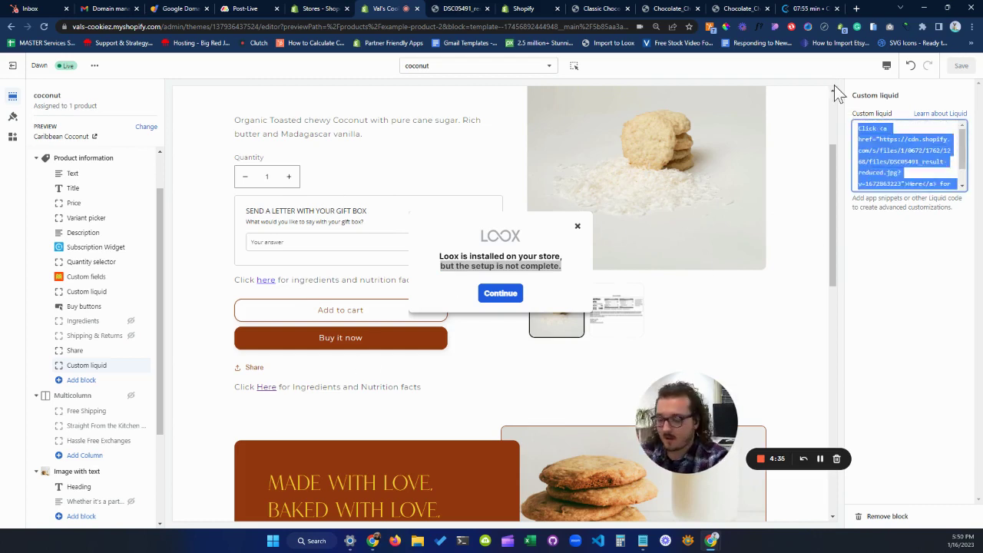
{"action": "left_click", "coordinate": [642, 541]}
{"action": "left_click", "coordinate": [405, 261]}
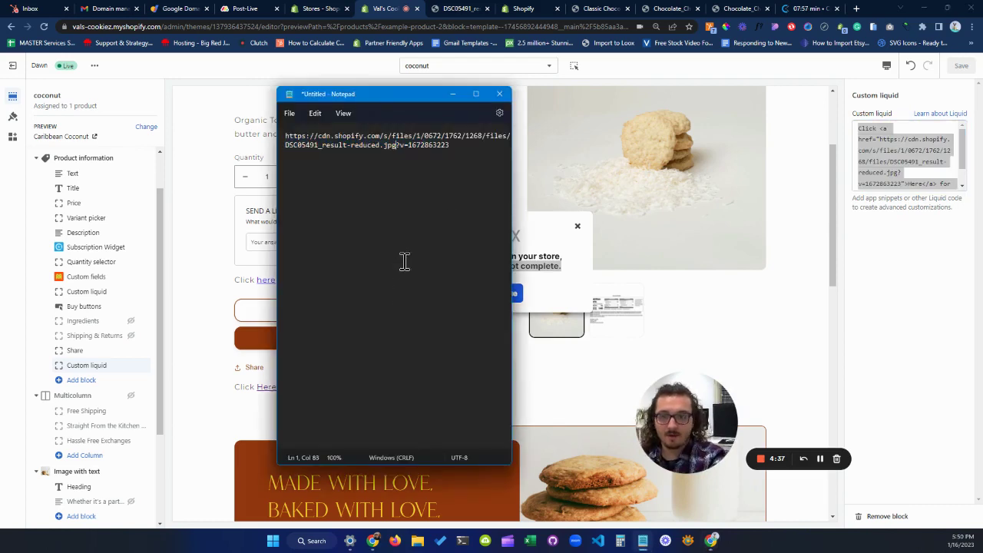
{"action": "key", "text": "Return"}
{"action": "key", "text": "ctrl+v"}
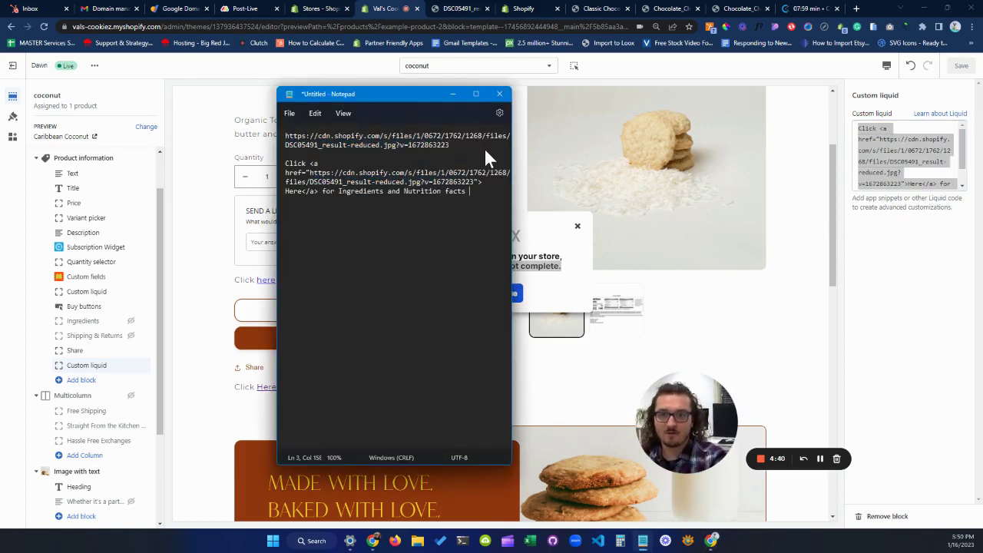
{"action": "left_click", "coordinate": [453, 94]}
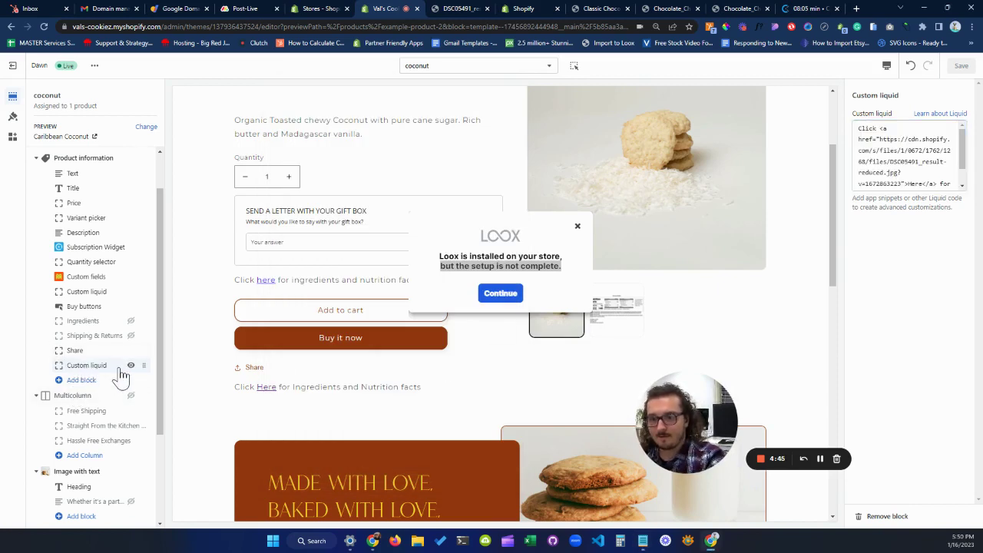
{"action": "left_click", "coordinate": [883, 517]}
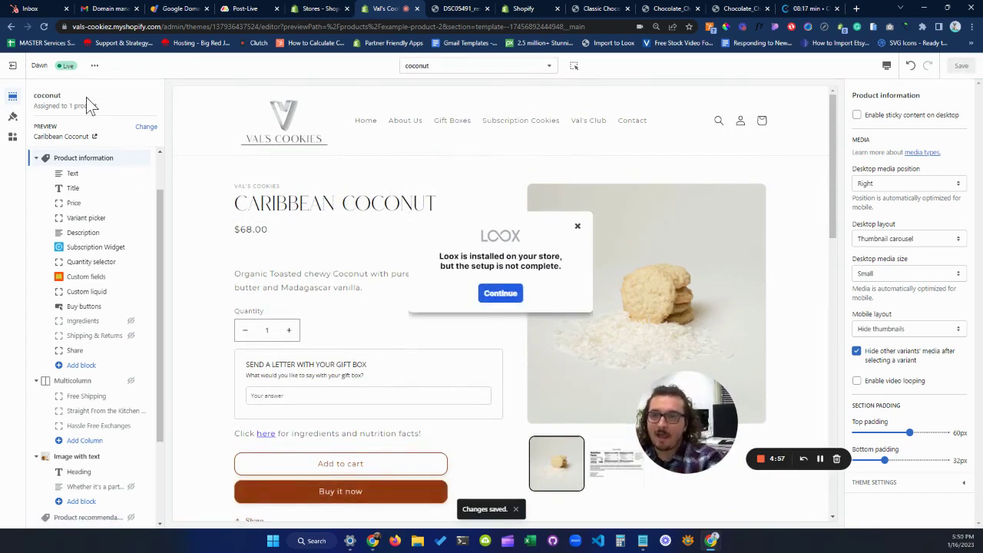
Review the current template's name and the list of available product templates in the theme editor.
{"action": "left_click_drag", "start_coordinate": [83, 97], "coordinate": [31, 104]}
{"action": "left_click_drag", "start_coordinate": [91, 93], "coordinate": [40, 103]}
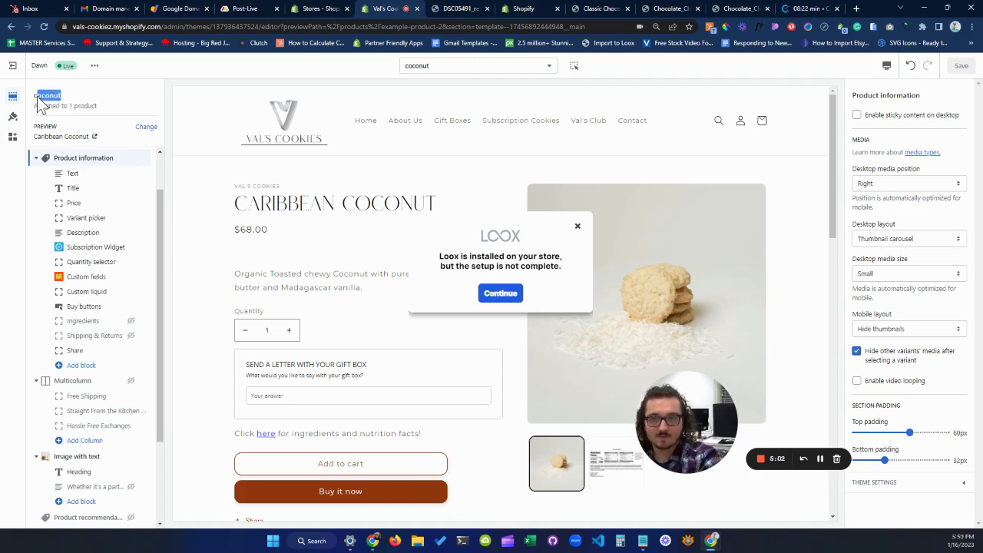
{"action": "left_click", "coordinate": [476, 69]}
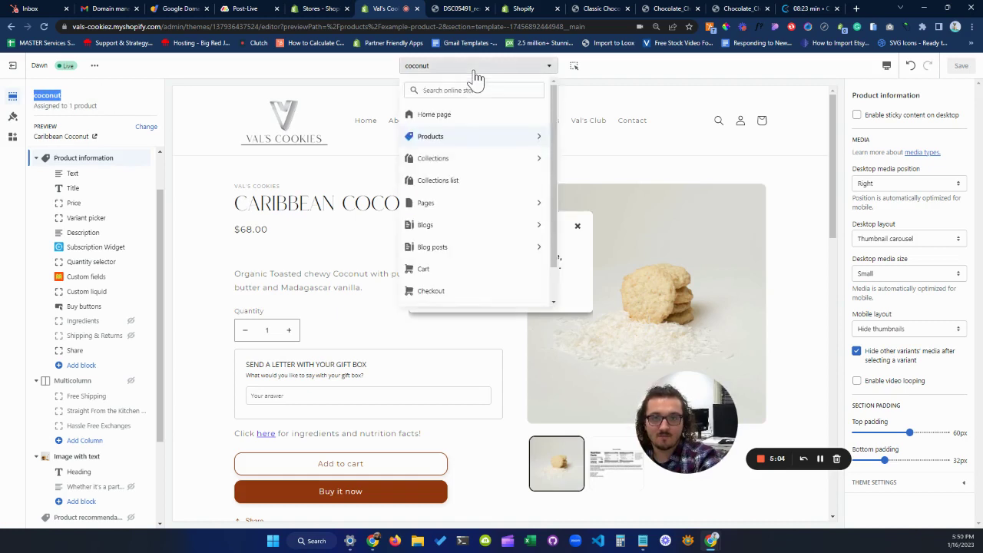
{"action": "left_click", "coordinate": [478, 146]}
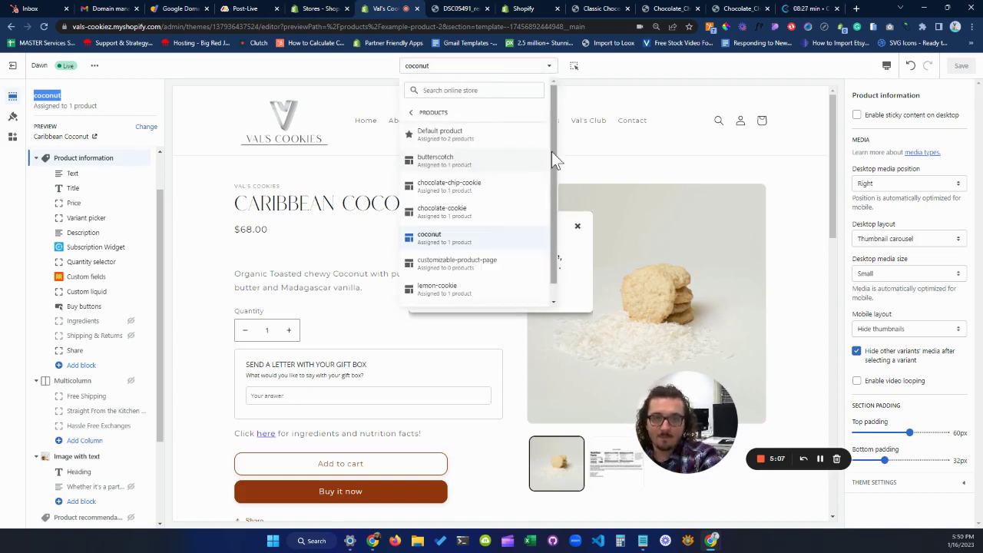
{"action": "scroll", "coordinate": [552, 154], "scroll_direction": "down", "scroll_amount": 1}
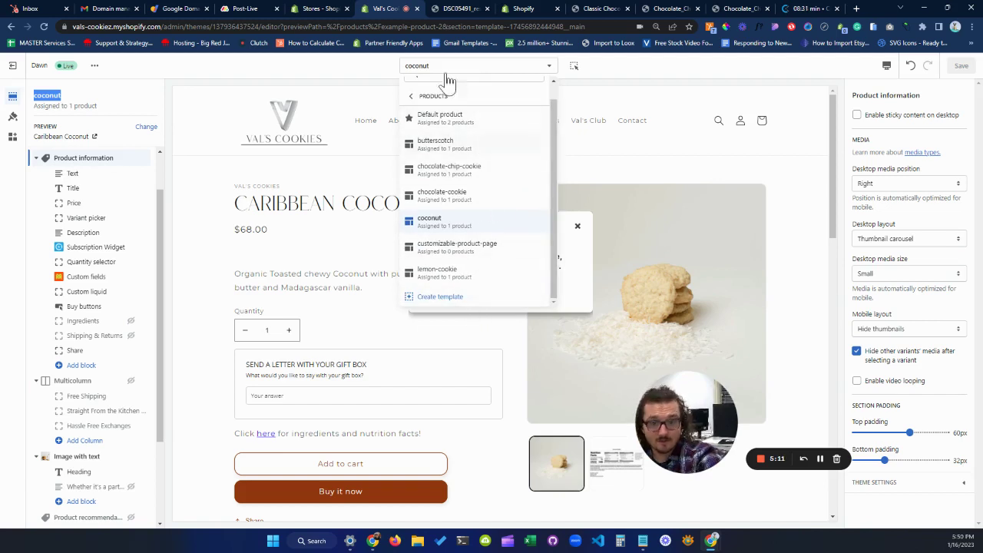
{"action": "scroll", "coordinate": [468, 117], "scroll_direction": "up", "scroll_amount": 1}
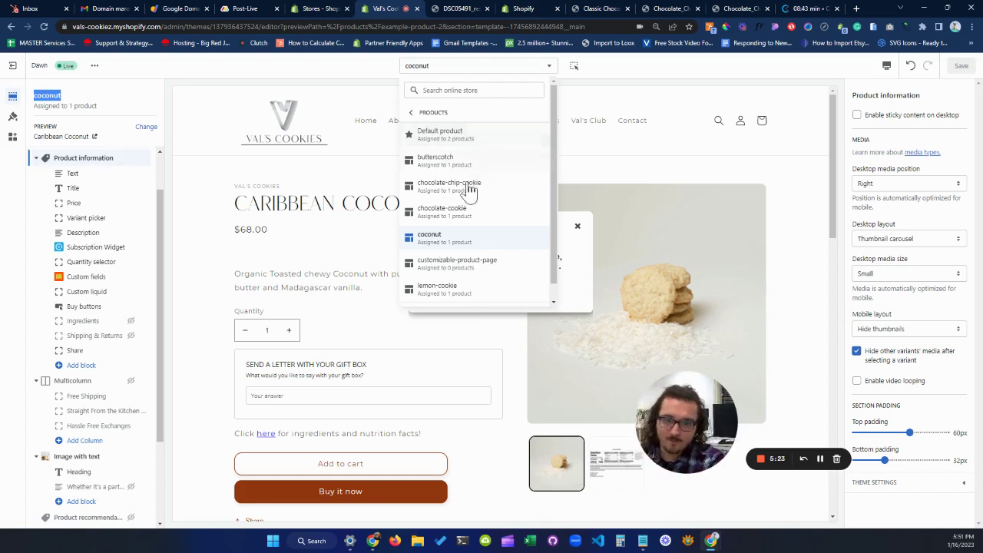
{"action": "scroll", "coordinate": [470, 192], "scroll_direction": "down", "scroll_amount": 1}
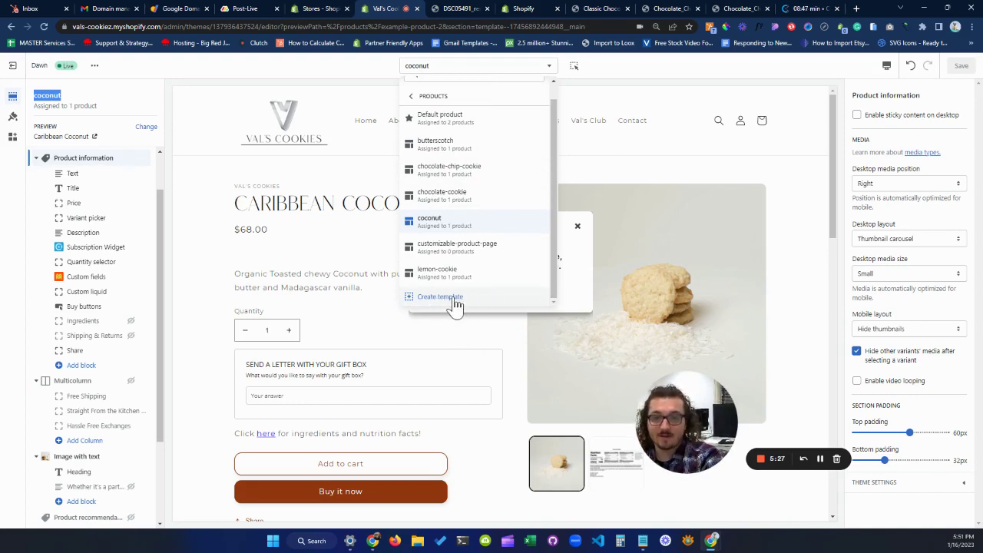
Create a new product template named Test based on the coconut template.
{"action": "left_click", "coordinate": [453, 300]}
{"action": "left_click", "coordinate": [469, 324]}
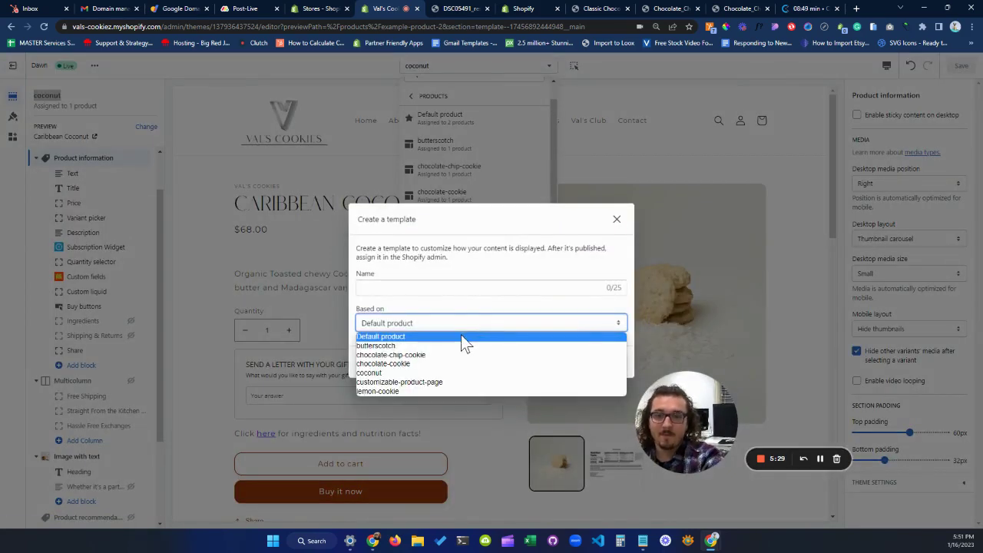
{"action": "left_click", "coordinate": [422, 336]}
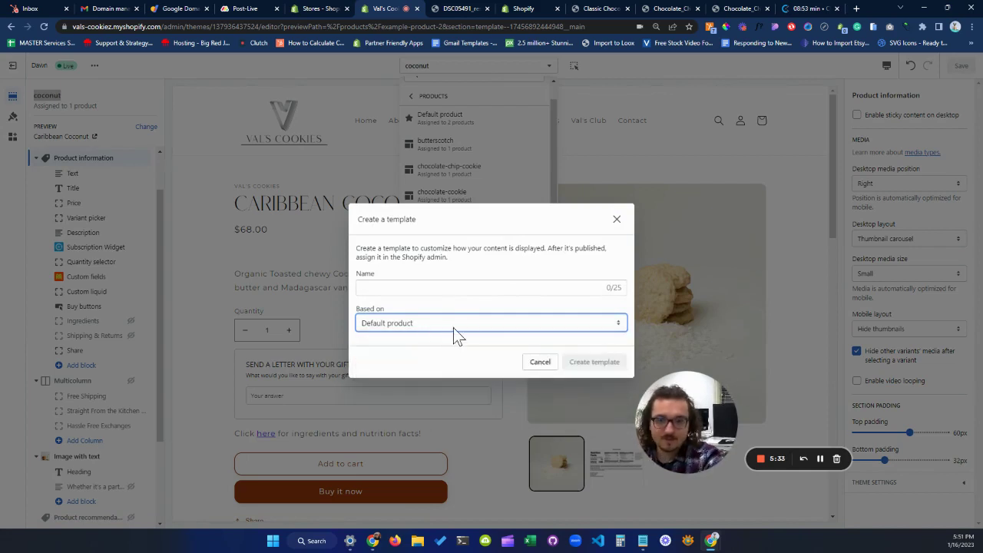
{"action": "left_click", "coordinate": [453, 326]}
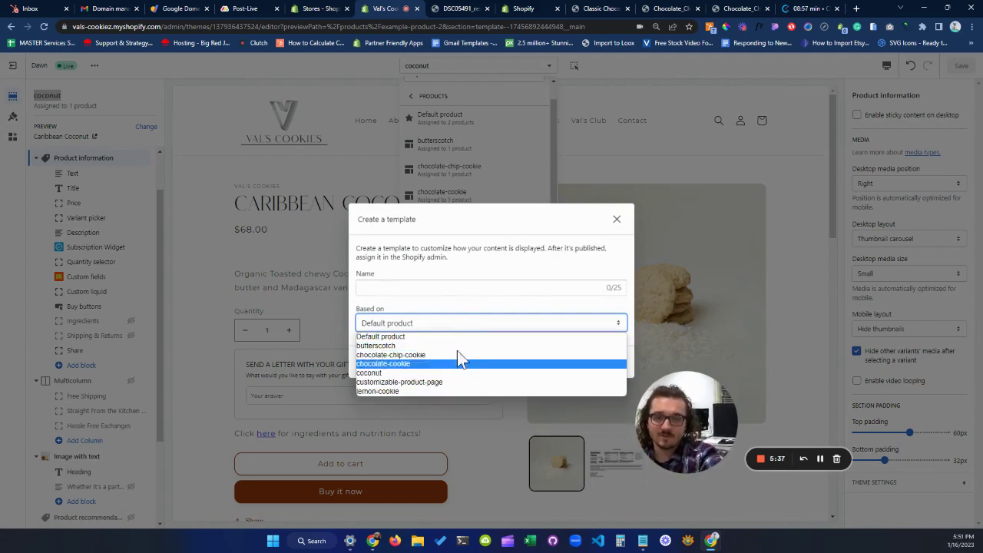
{"action": "left_click", "coordinate": [441, 285]}
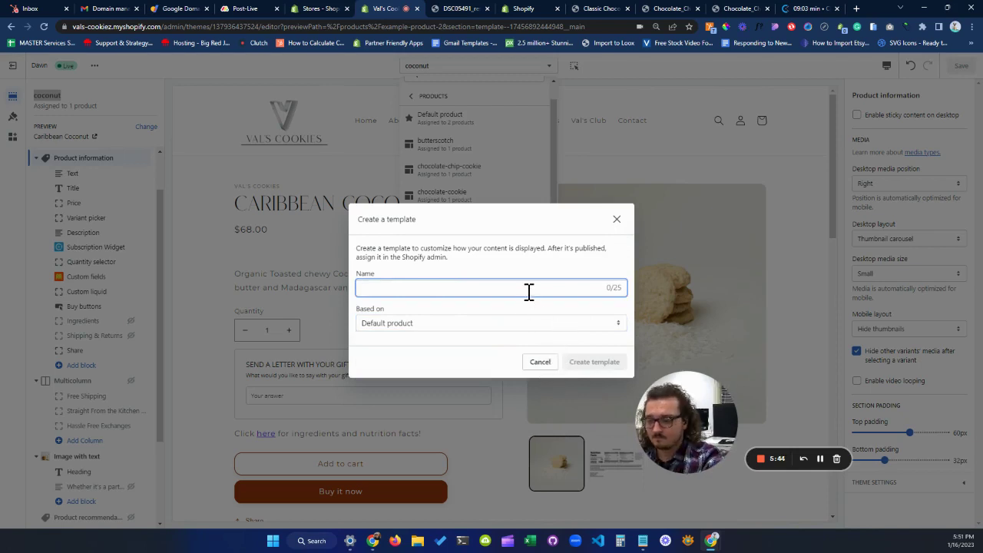
{"action": "type", "text": "Test"}
{"action": "left_click", "coordinate": [503, 323]}
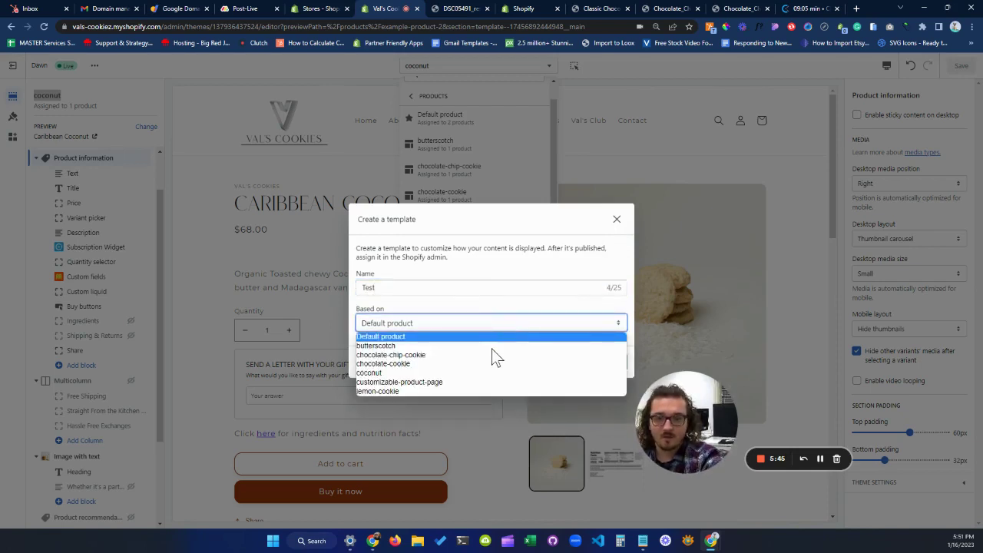
{"action": "left_click", "coordinate": [480, 373]}
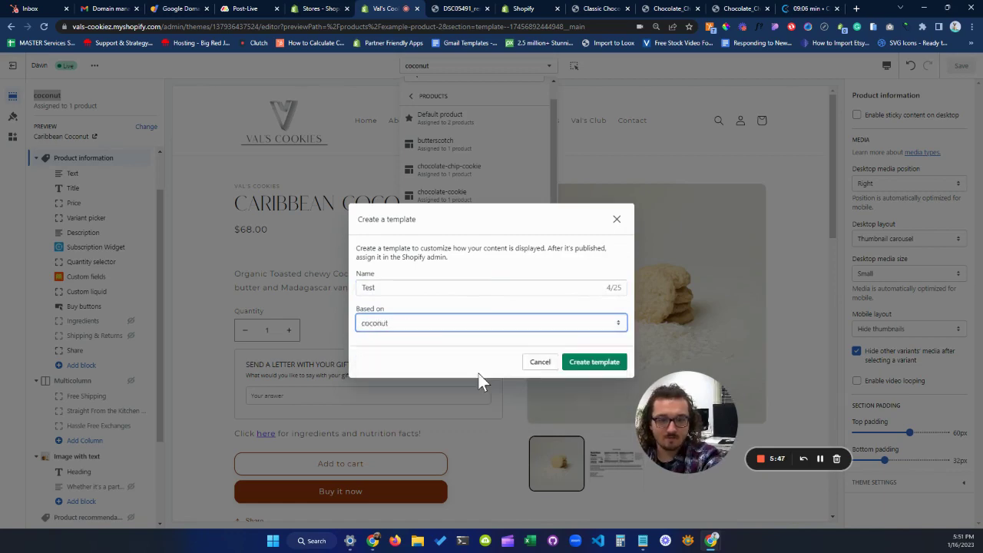
{"action": "left_click", "coordinate": [592, 363]}
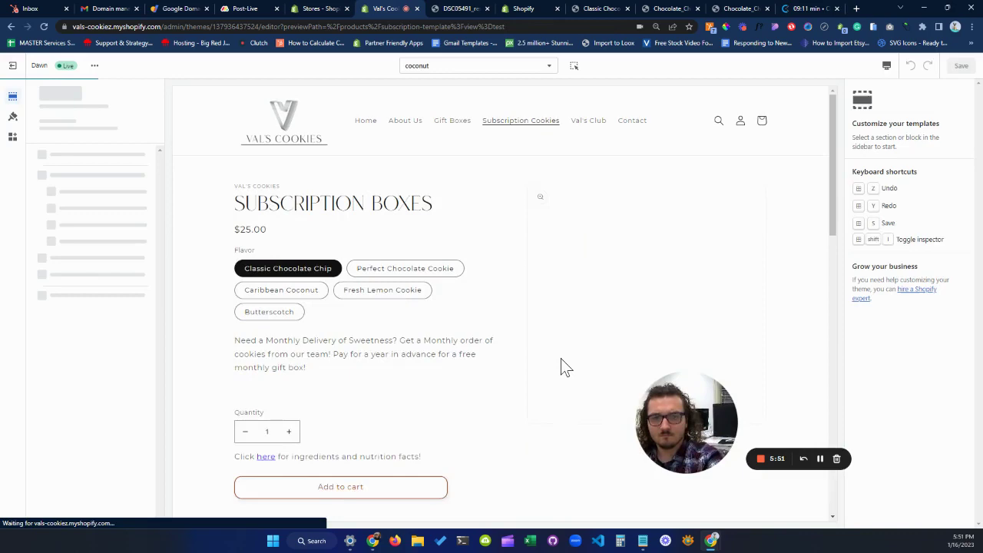
Examine the test template's name, product assignment and Subscription Boxes preview.
{"action": "scroll", "coordinate": [561, 358], "scroll_direction": "down", "scroll_amount": 4}
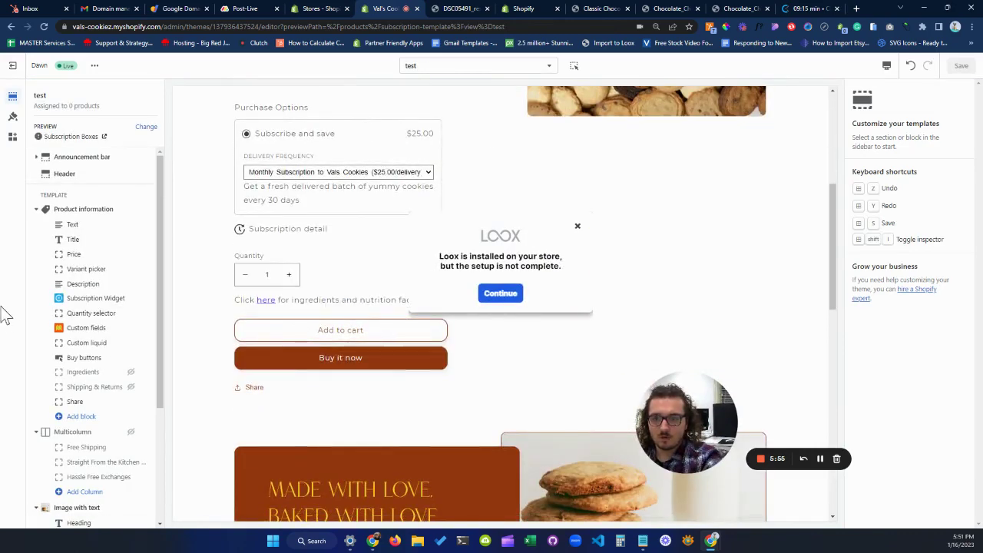
{"action": "scroll", "coordinate": [330, 344], "scroll_direction": "up", "scroll_amount": 5}
{"action": "left_click_drag", "start_coordinate": [100, 106], "coordinate": [35, 97]}
{"action": "left_click", "coordinate": [578, 226]}
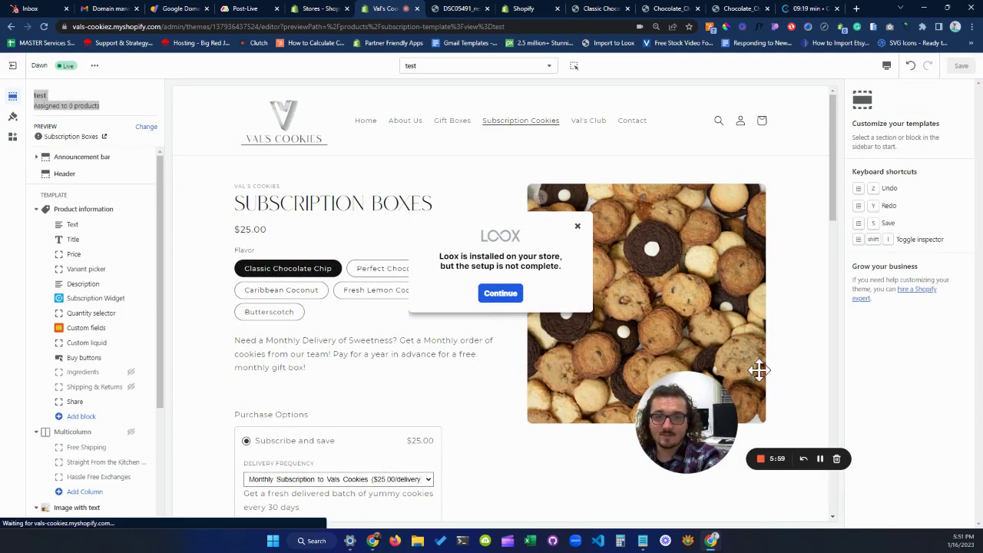
{"action": "scroll", "coordinate": [546, 276], "scroll_direction": "down", "scroll_amount": 5}
{"action": "scroll", "coordinate": [556, 304], "scroll_direction": "up", "scroll_amount": 5}
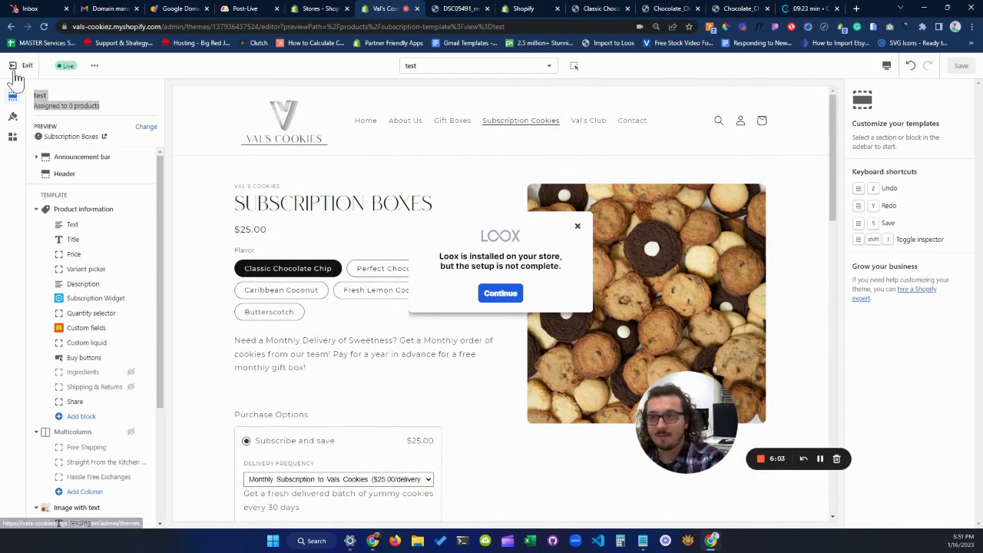
{"action": "scroll", "coordinate": [286, 381], "scroll_direction": "down", "scroll_amount": 4}
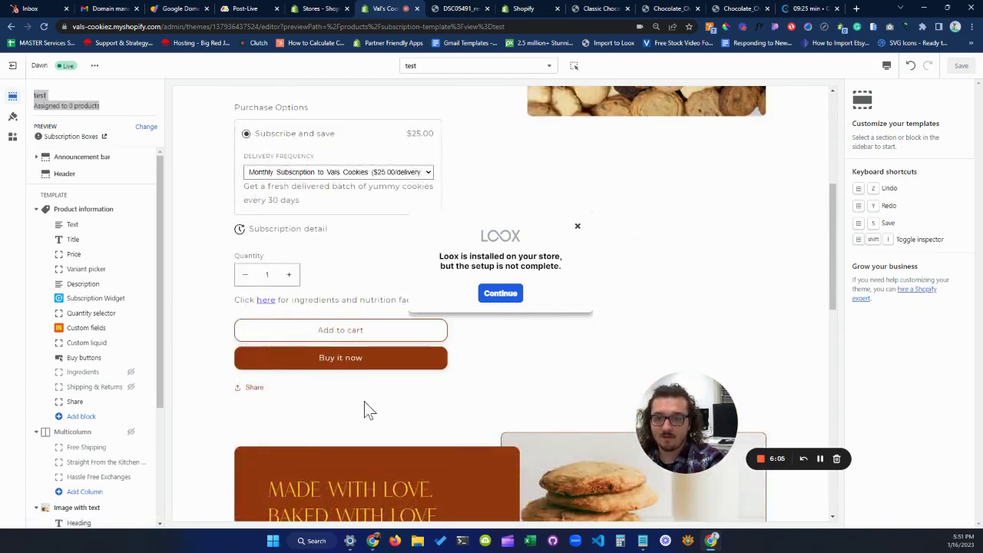
Add a Custom liquid block to the test template's Product information, paste the copied nutrition link code into it, and save.
{"action": "left_click", "coordinate": [82, 417]}
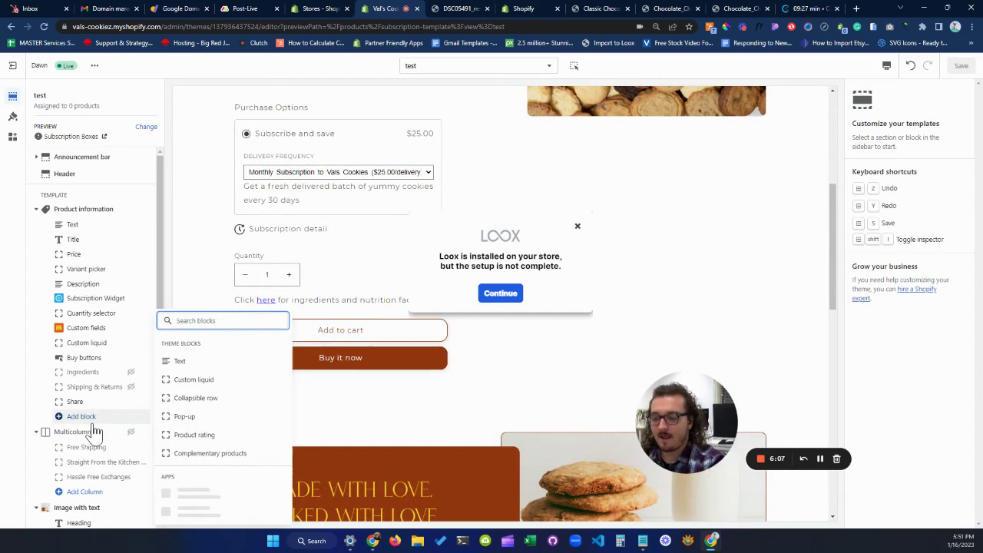
{"action": "type", "text": "custom"}
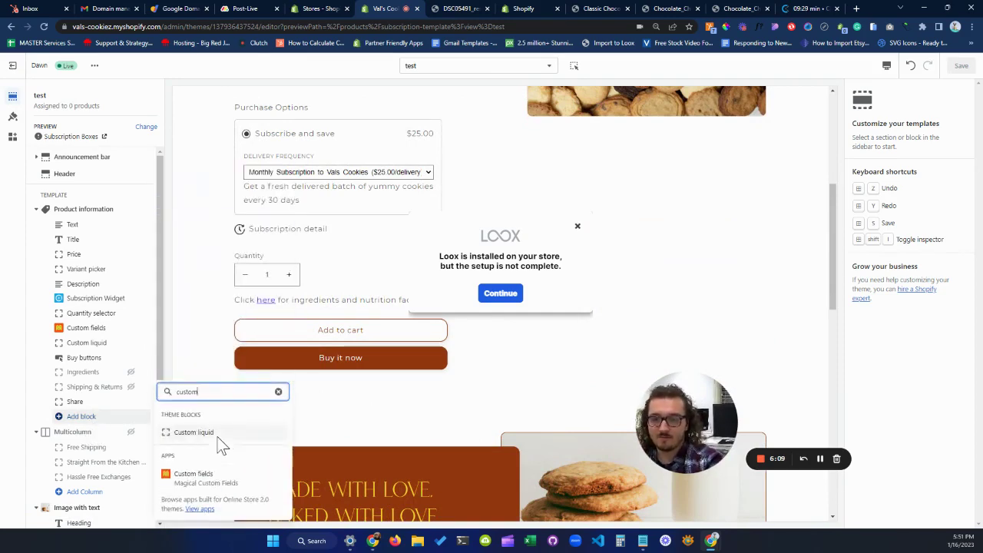
{"action": "left_click", "coordinate": [197, 434]}
{"action": "left_click", "coordinate": [952, 140]}
{"action": "key", "text": "ctrl+v"}
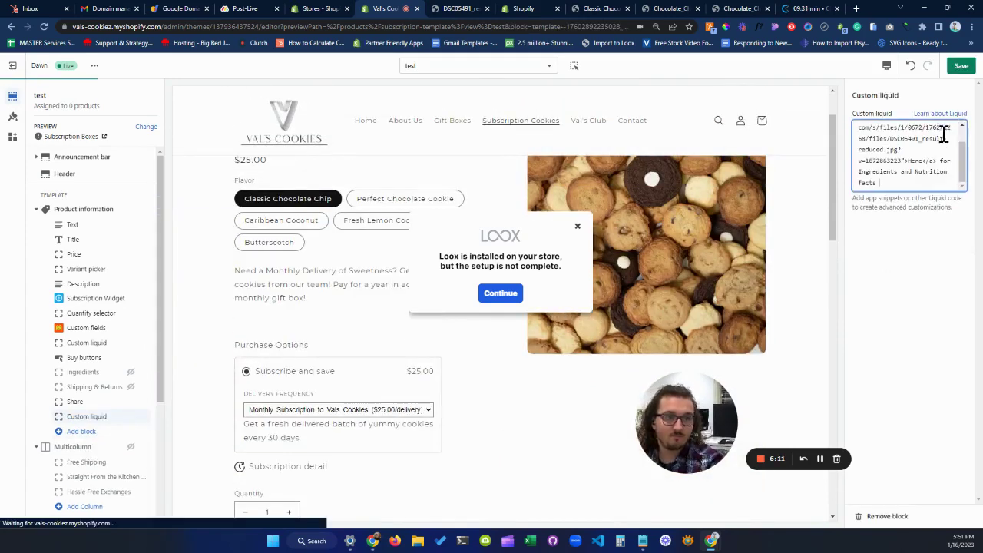
{"action": "left_click", "coordinate": [961, 65]}
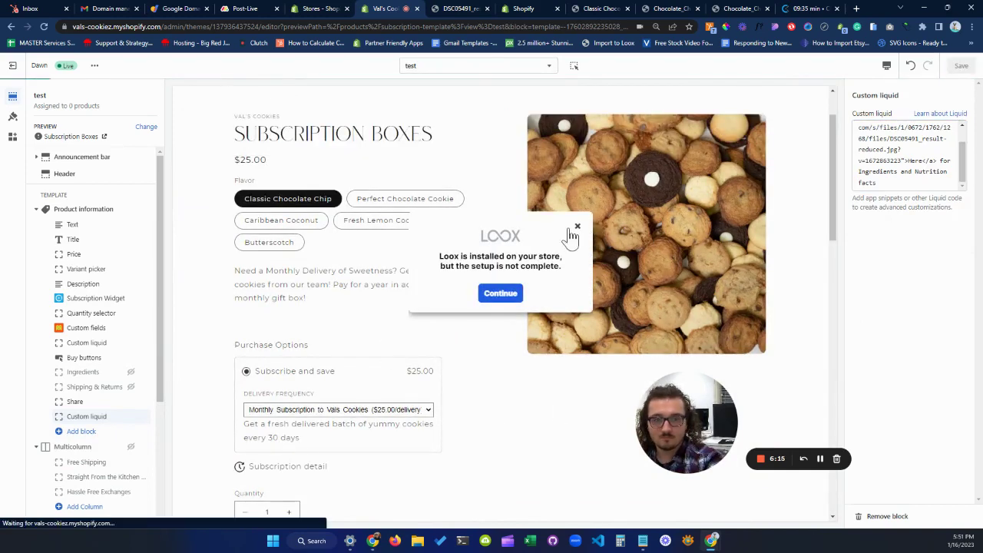
Exit the theme editor and check the Subscription Cookies page on the live storefront.
{"action": "left_click", "coordinate": [11, 66]}
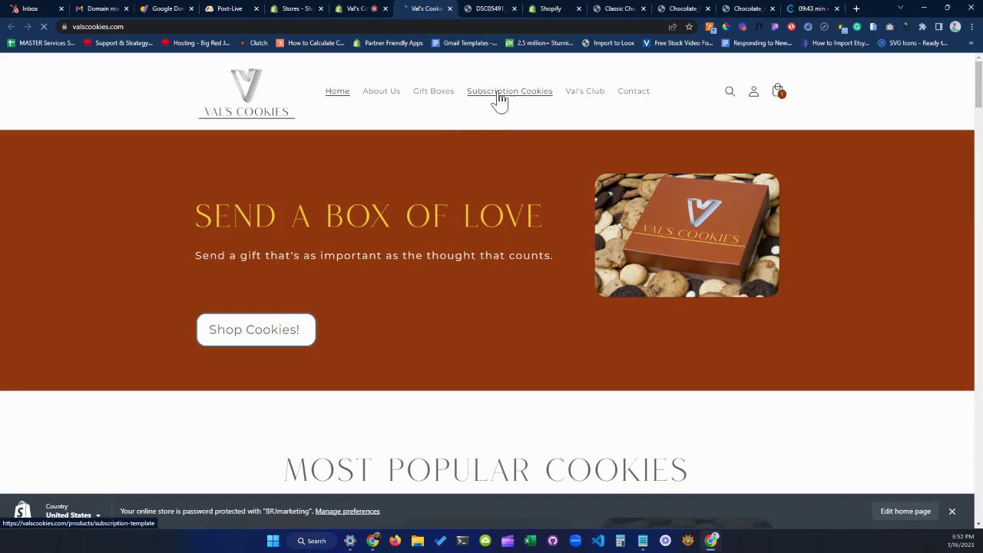
{"action": "left_click", "coordinate": [500, 92]}
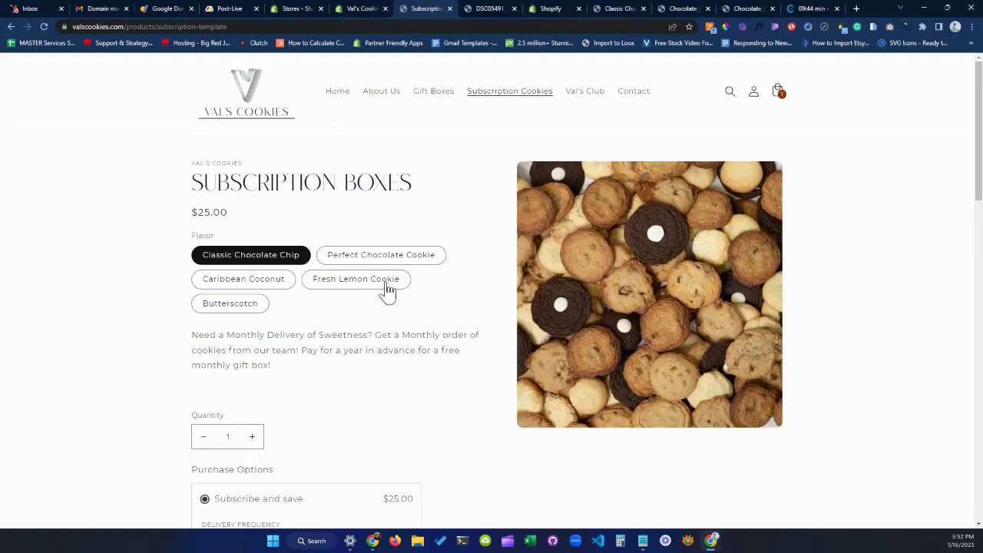
{"action": "scroll", "coordinate": [439, 301], "scroll_direction": "down", "scroll_amount": 3}
{"action": "scroll", "coordinate": [530, 319], "scroll_direction": "up", "scroll_amount": 3}
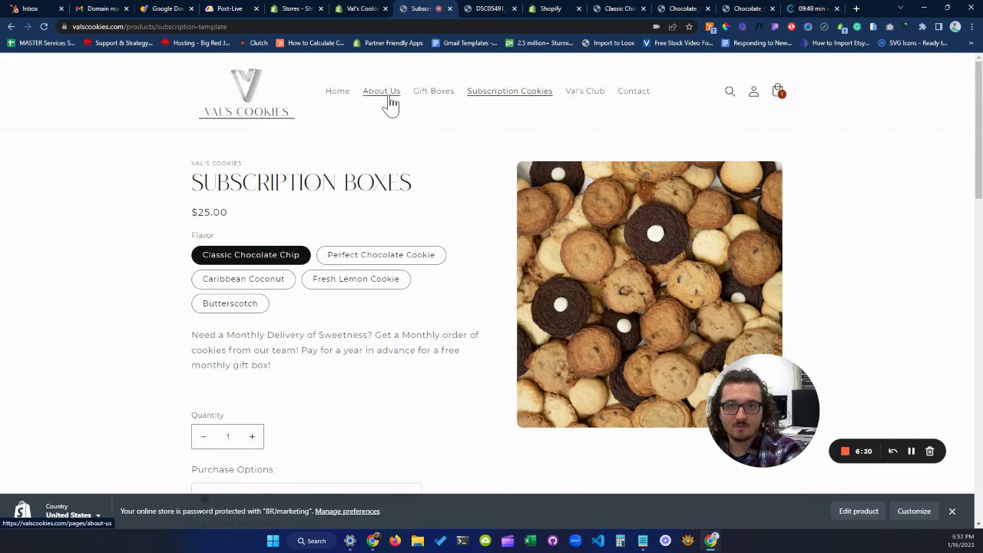
Browse from the storefront home page through the shop collection to Caribbean Coconut, examine its product page, and return home.
{"action": "left_click", "coordinate": [340, 92]}
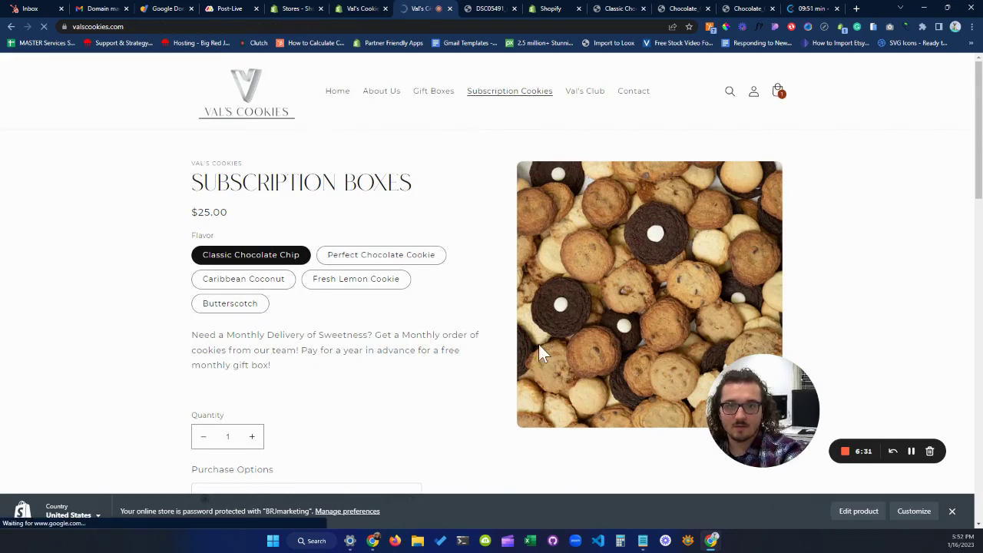
{"action": "left_click", "coordinate": [353, 325]}
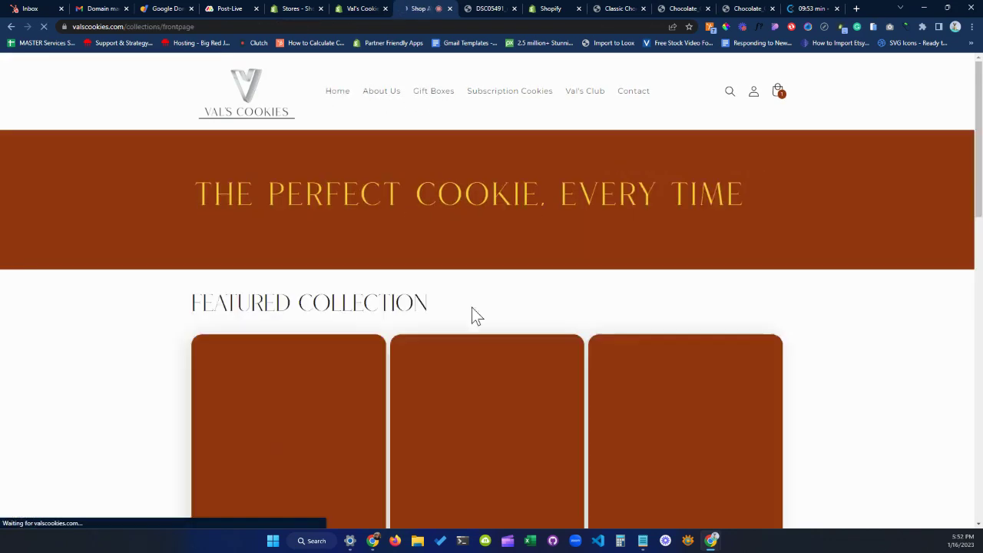
{"action": "scroll", "coordinate": [417, 330], "scroll_direction": "down", "scroll_amount": 3}
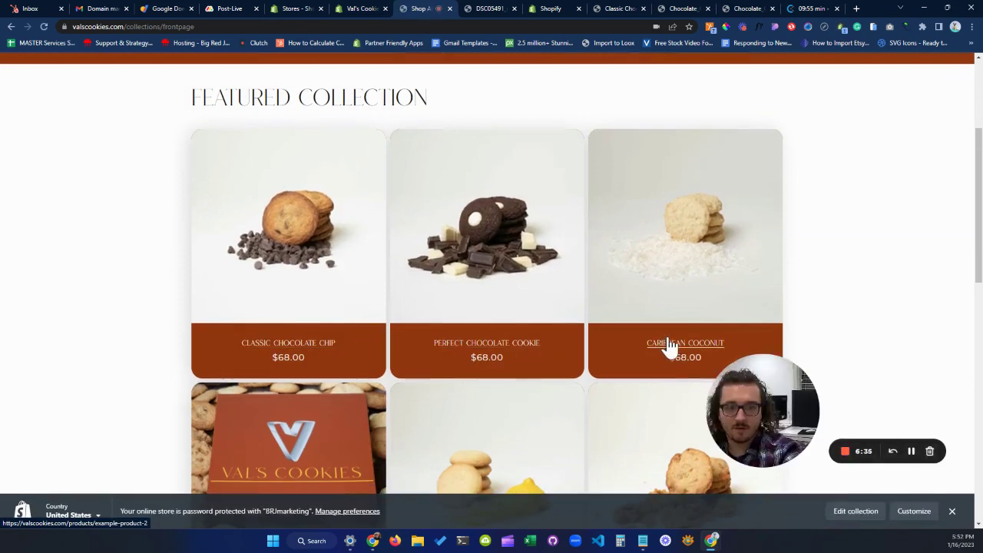
{"action": "left_click", "coordinate": [645, 343]}
{"action": "scroll", "coordinate": [538, 269], "scroll_direction": "down", "scroll_amount": 2}
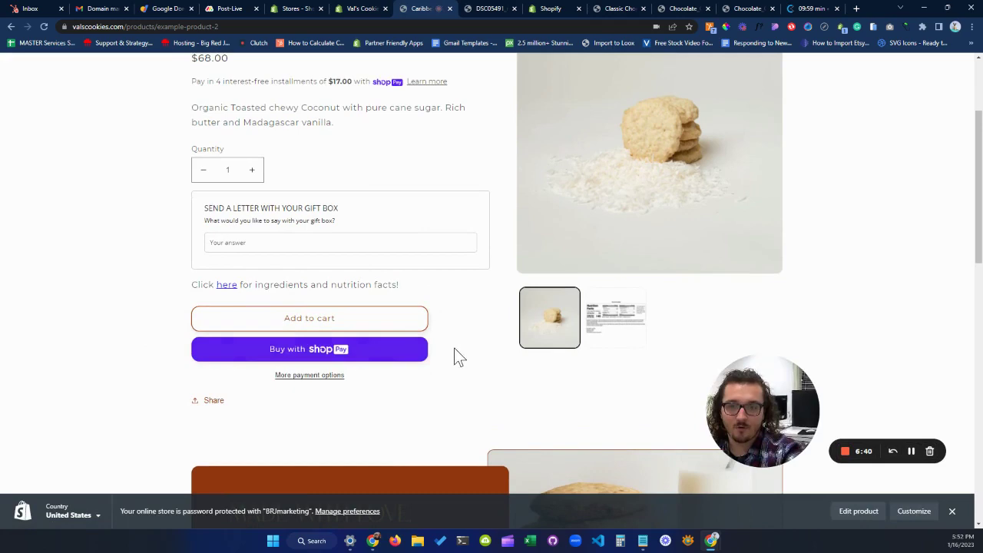
{"action": "scroll", "coordinate": [476, 331], "scroll_direction": "up", "scroll_amount": 2}
{"action": "scroll", "coordinate": [308, 189], "scroll_direction": "down", "scroll_amount": 1}
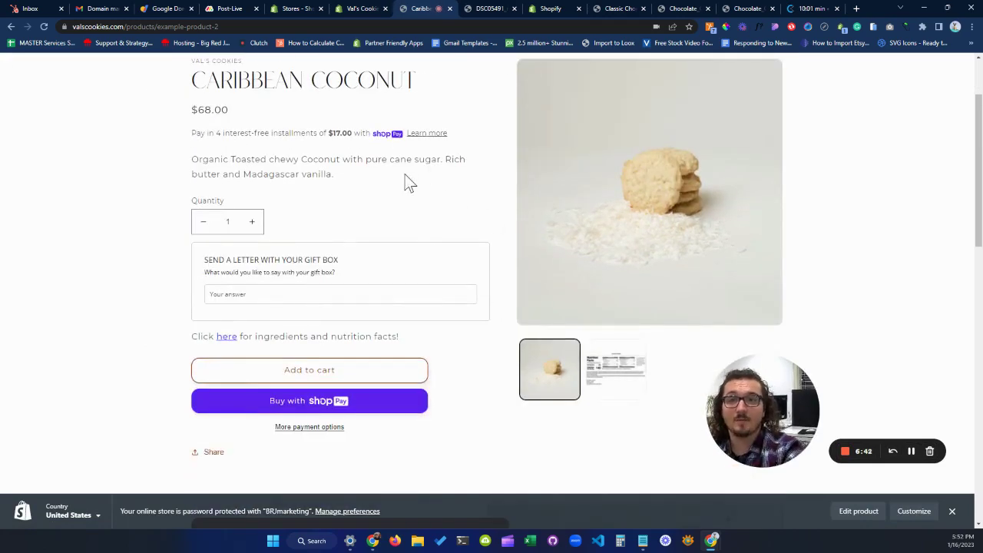
{"action": "scroll", "coordinate": [407, 181], "scroll_direction": "up", "scroll_amount": 1}
{"action": "left_click", "coordinate": [337, 90]}
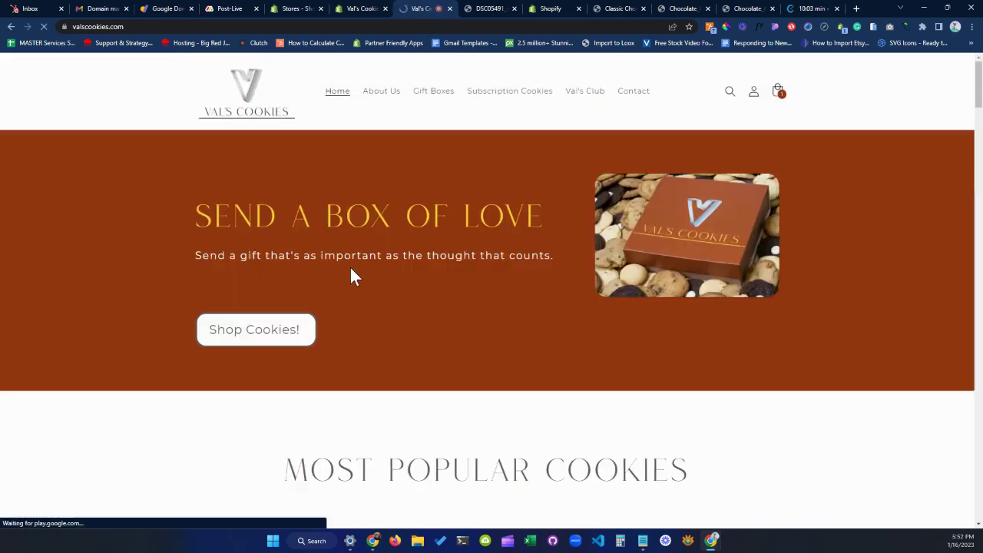
Open the Caribbean Coconut product in the Shopify admin and set its theme template to test.
{"action": "left_click", "coordinate": [362, 8]}
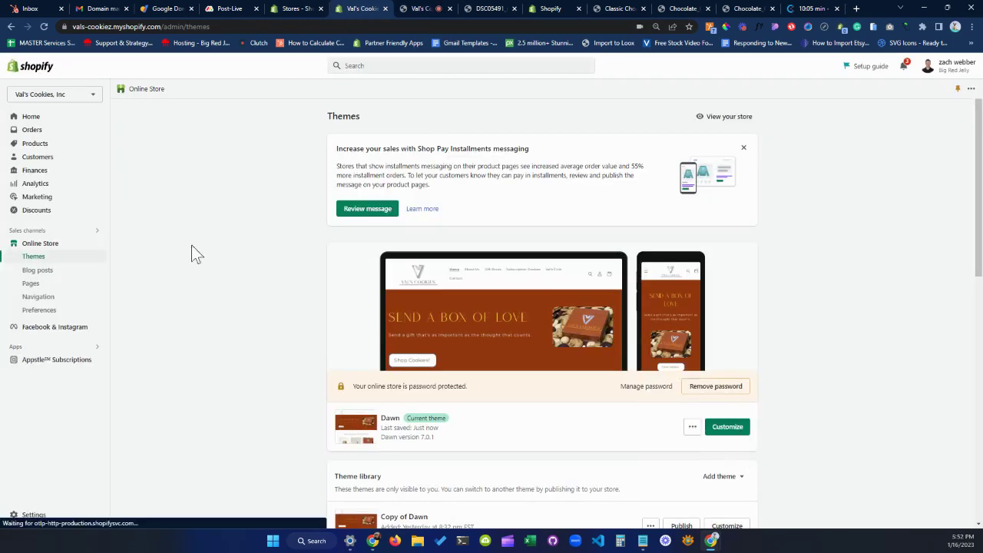
{"action": "left_click", "coordinate": [36, 151]}
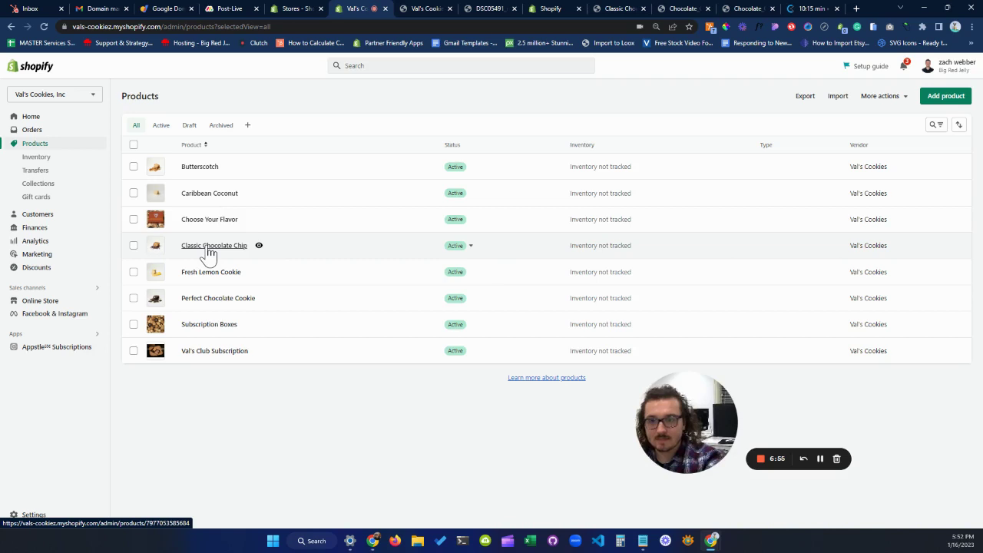
{"action": "left_click", "coordinate": [209, 198]}
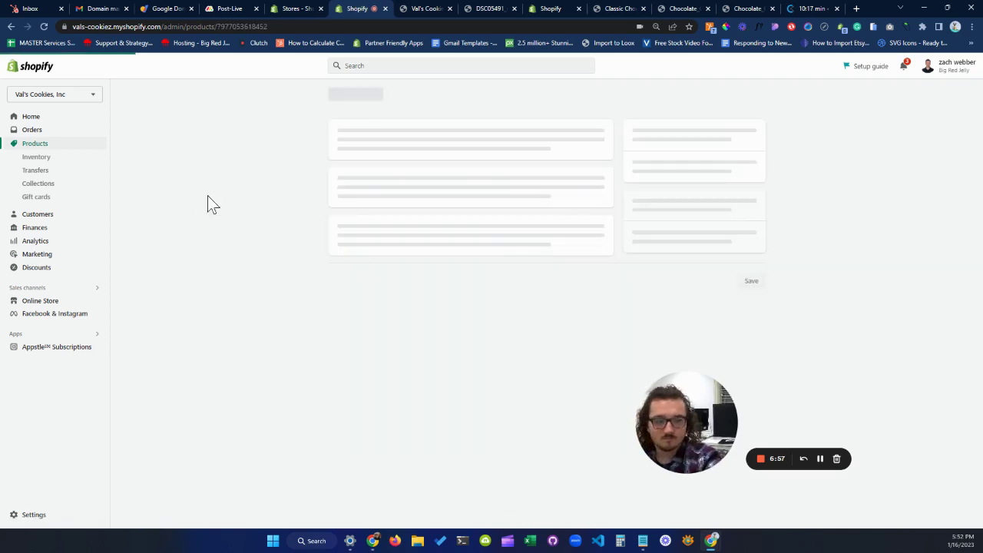
{"action": "scroll", "coordinate": [564, 242], "scroll_direction": "down", "scroll_amount": 6}
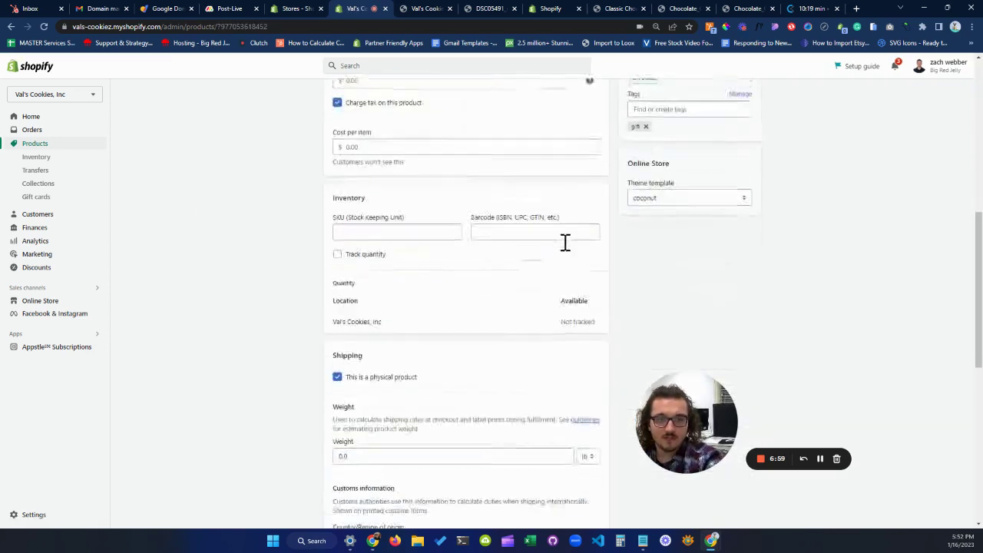
{"action": "left_click", "coordinate": [719, 200]}
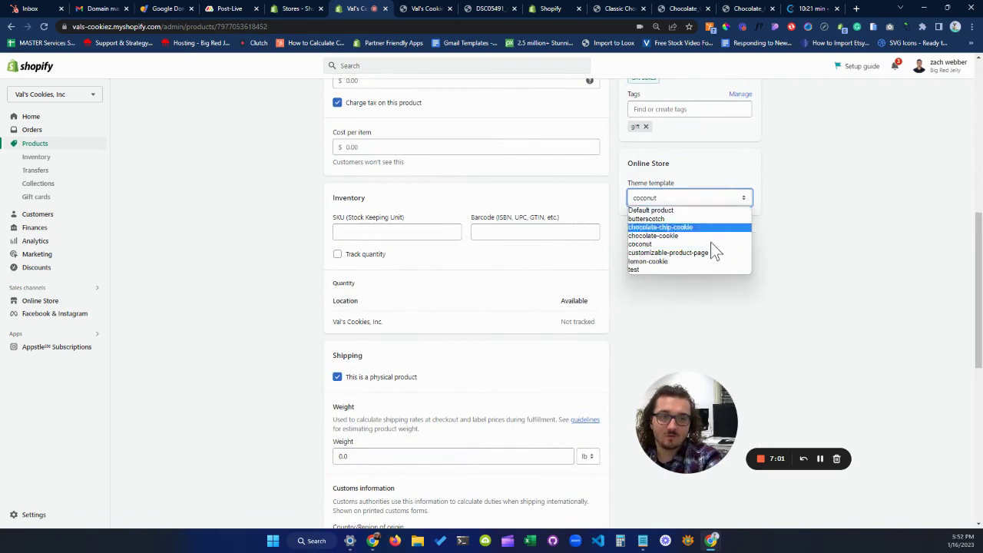
{"action": "left_click", "coordinate": [701, 270]}
Preview Caribbean Coconut with the test template, inspect the "Click Here for Ingredients and Nutrition facts" line, and close the preview.
{"action": "scroll", "coordinate": [714, 291], "scroll_direction": "up", "scroll_amount": 6}
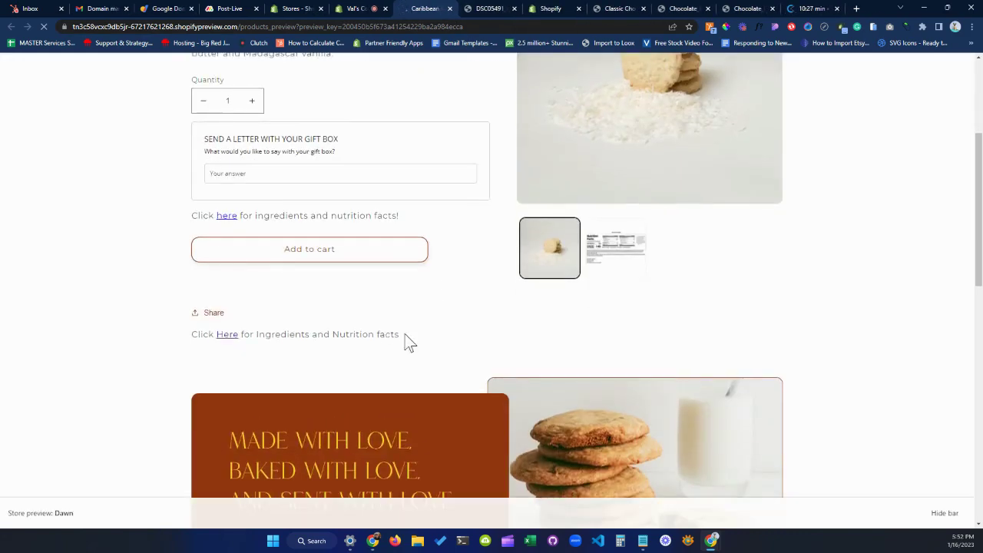
{"action": "left_click_drag", "start_coordinate": [405, 341], "coordinate": [179, 340]}
{"action": "scroll", "coordinate": [639, 347], "scroll_direction": "down", "scroll_amount": 2}
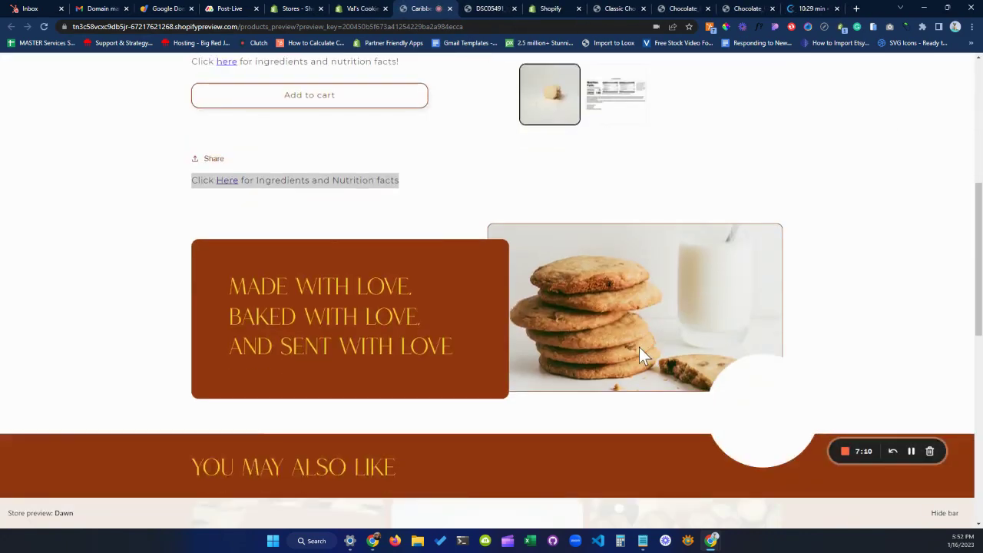
{"action": "scroll", "coordinate": [634, 349], "scroll_direction": "up", "scroll_amount": 1}
{"action": "scroll", "coordinate": [631, 352], "scroll_direction": "up", "scroll_amount": 4}
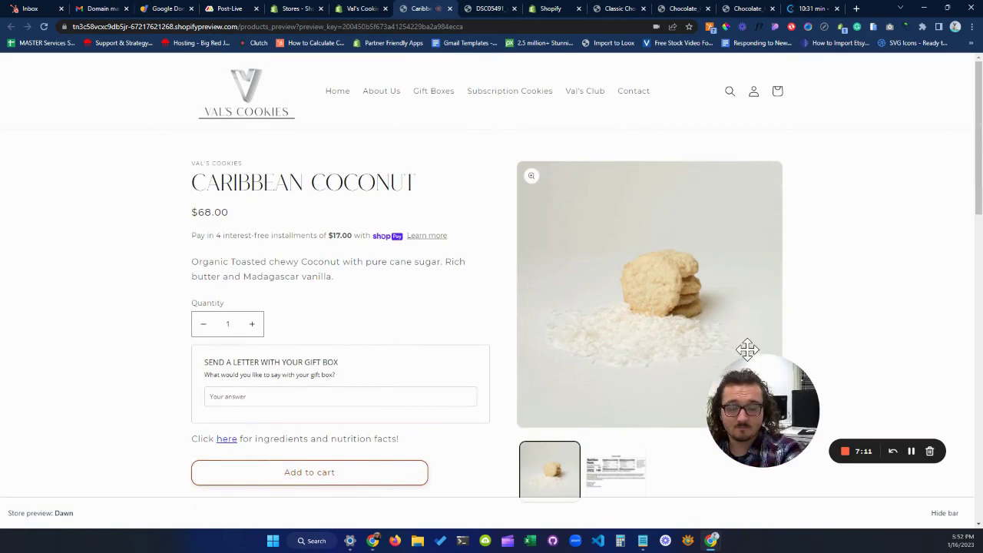
{"action": "left_click", "coordinate": [449, 9]}
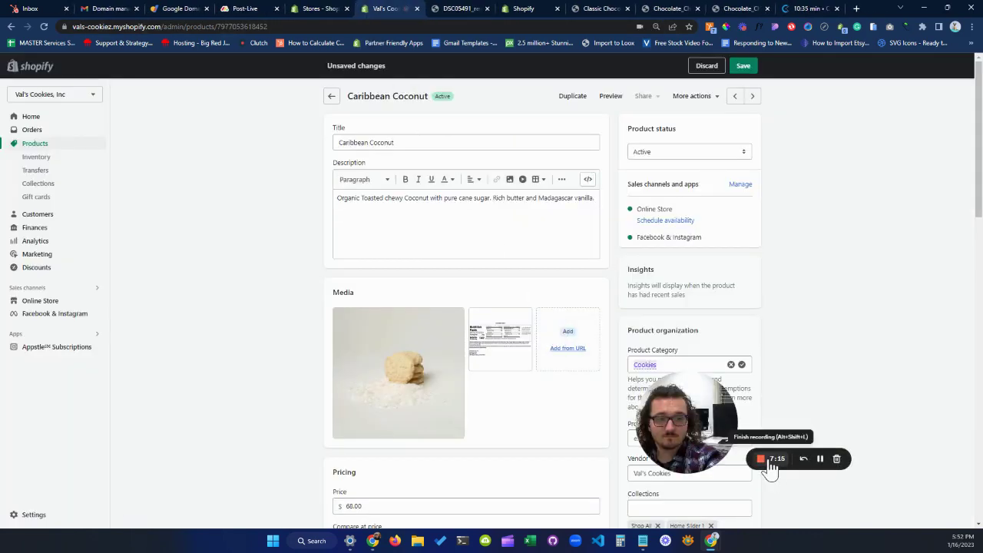
{"action": "scroll", "coordinate": [615, 242], "scroll_direction": "down", "scroll_amount": 4}
{"action": "scroll", "coordinate": [586, 406], "scroll_direction": "up", "scroll_amount": 4}
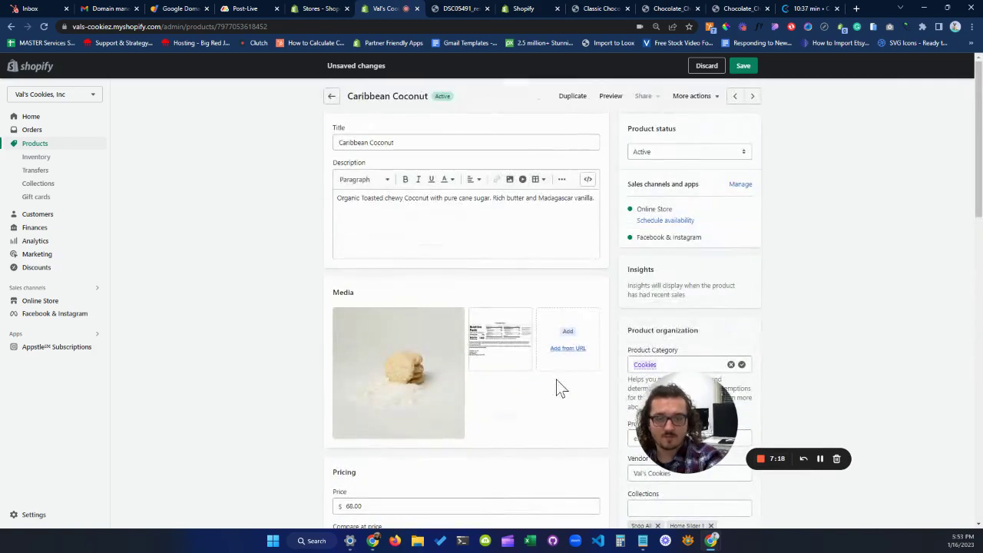